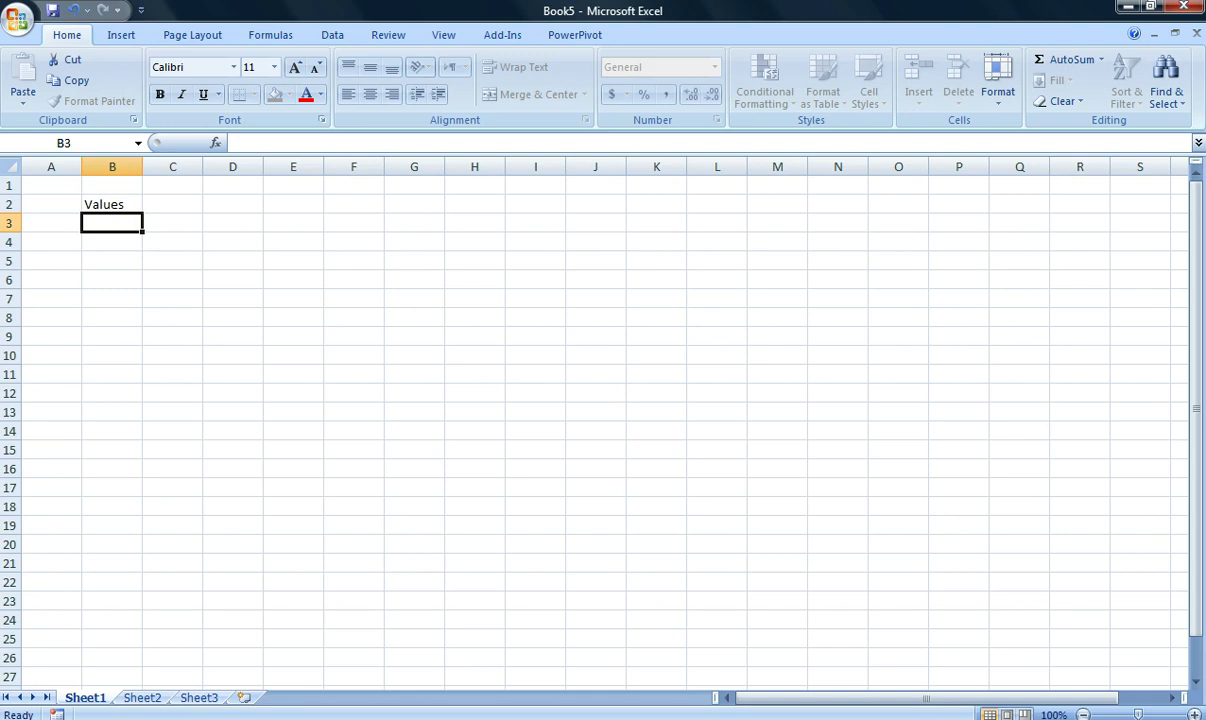
Enter the label "Formulas" in cell B3, below "Values".
type("Formulas")
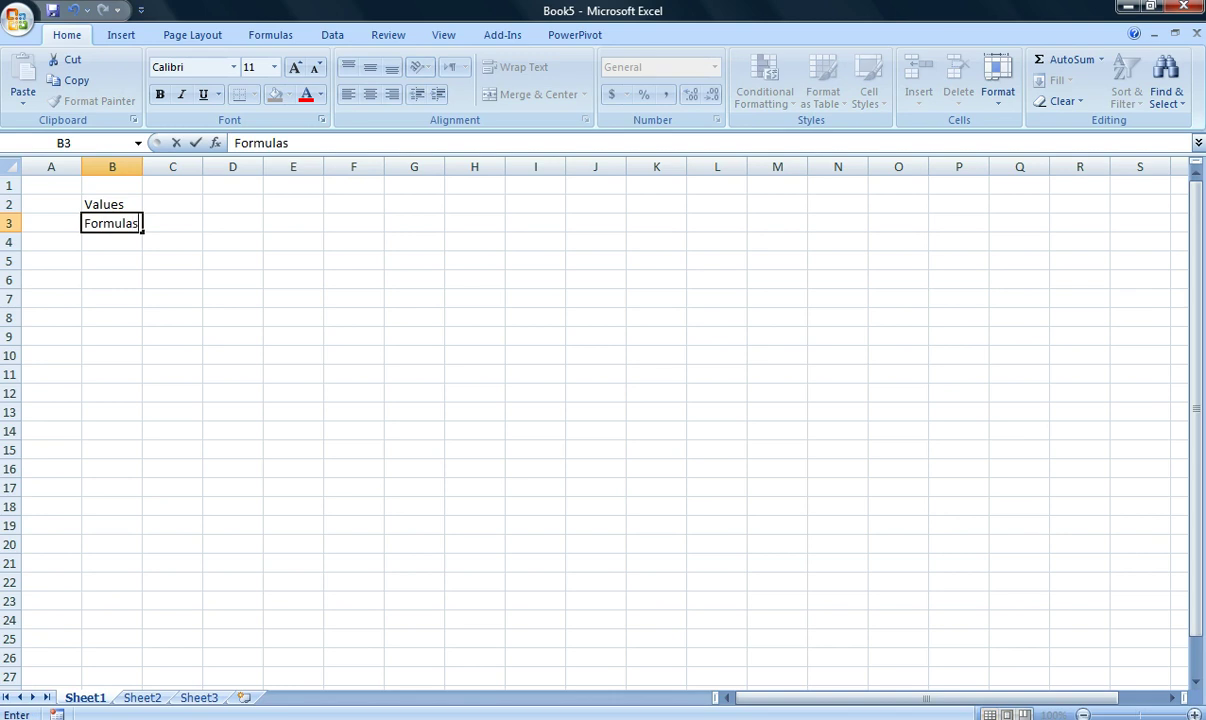
key("Return")
key("Return")
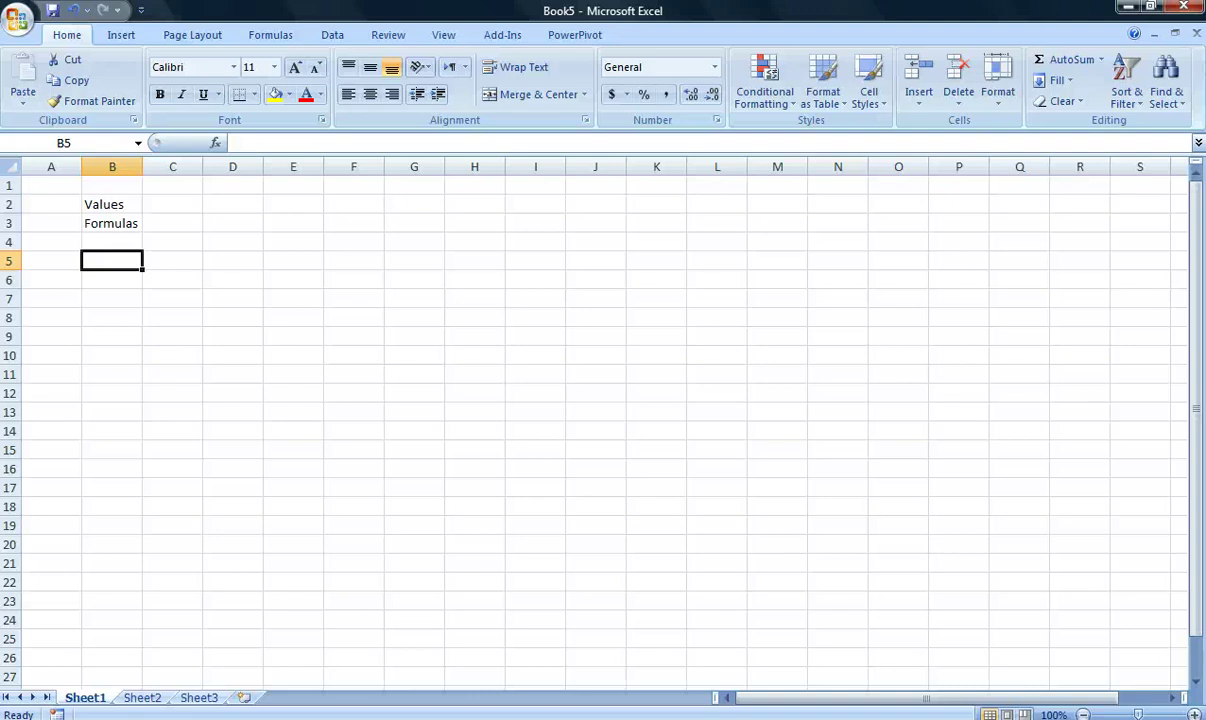
Fill row 5 with the text entries "Text", "World" and "Universe" in cells B5 to D5.
type("Text")
key("Tab")
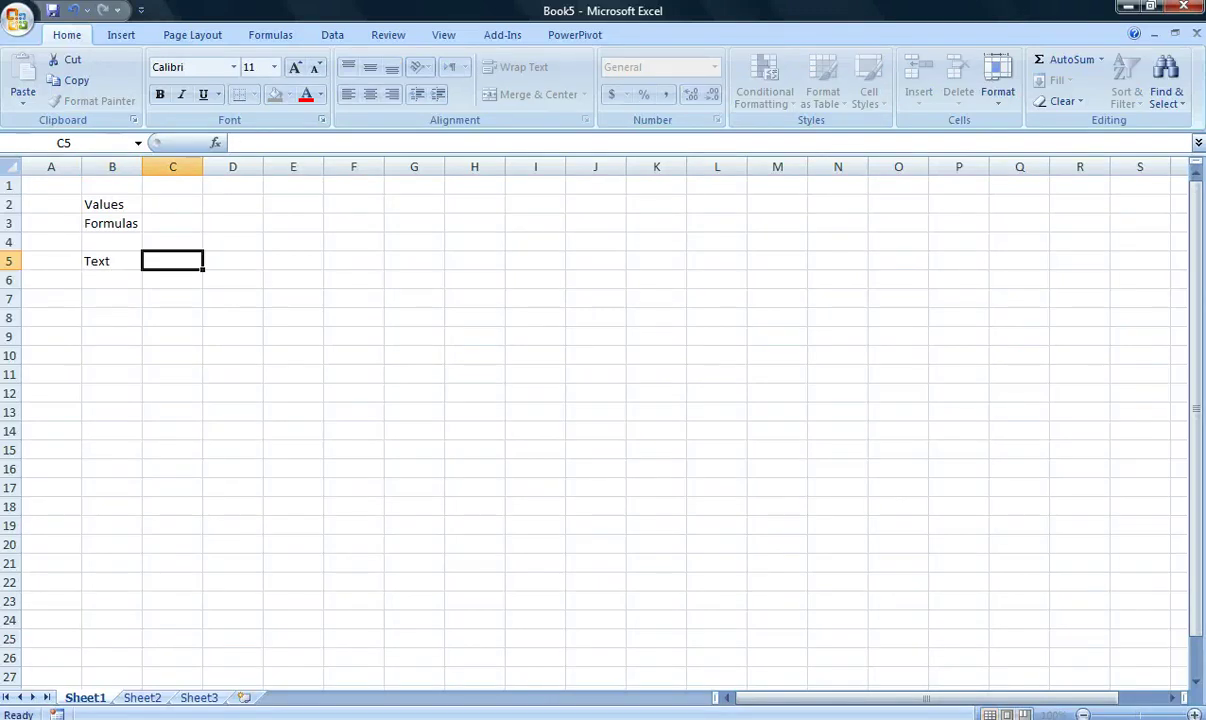
type("World")
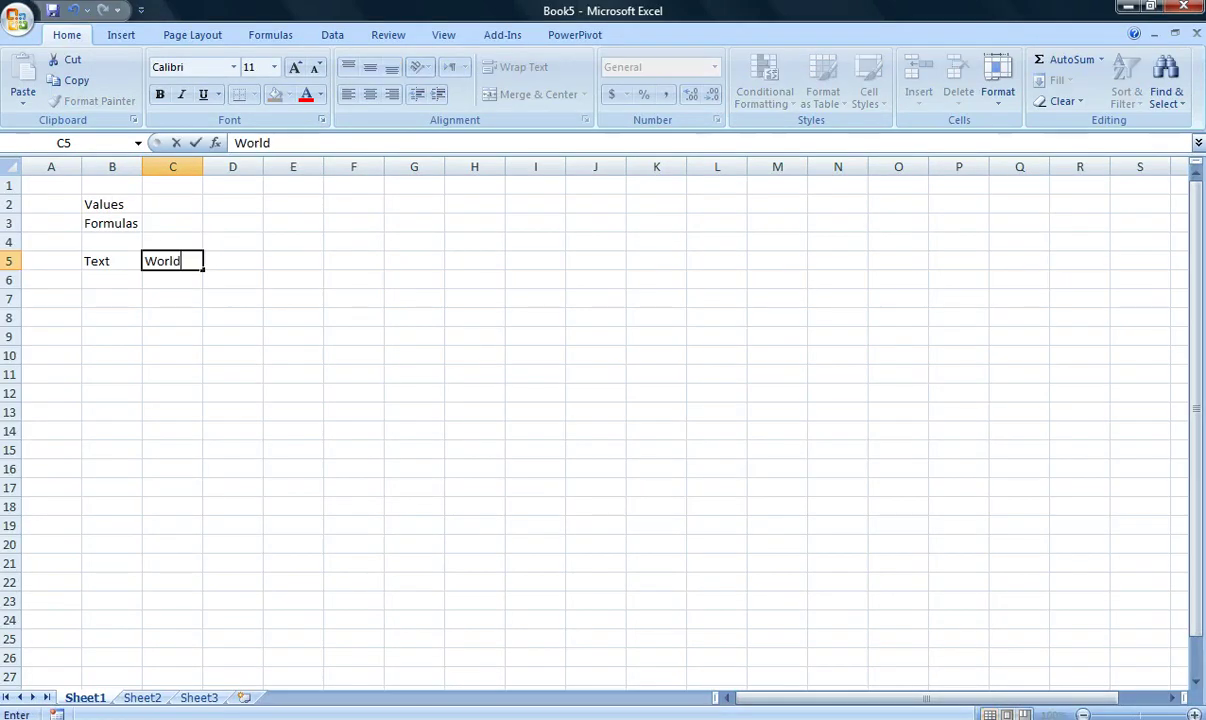
key("Tab")
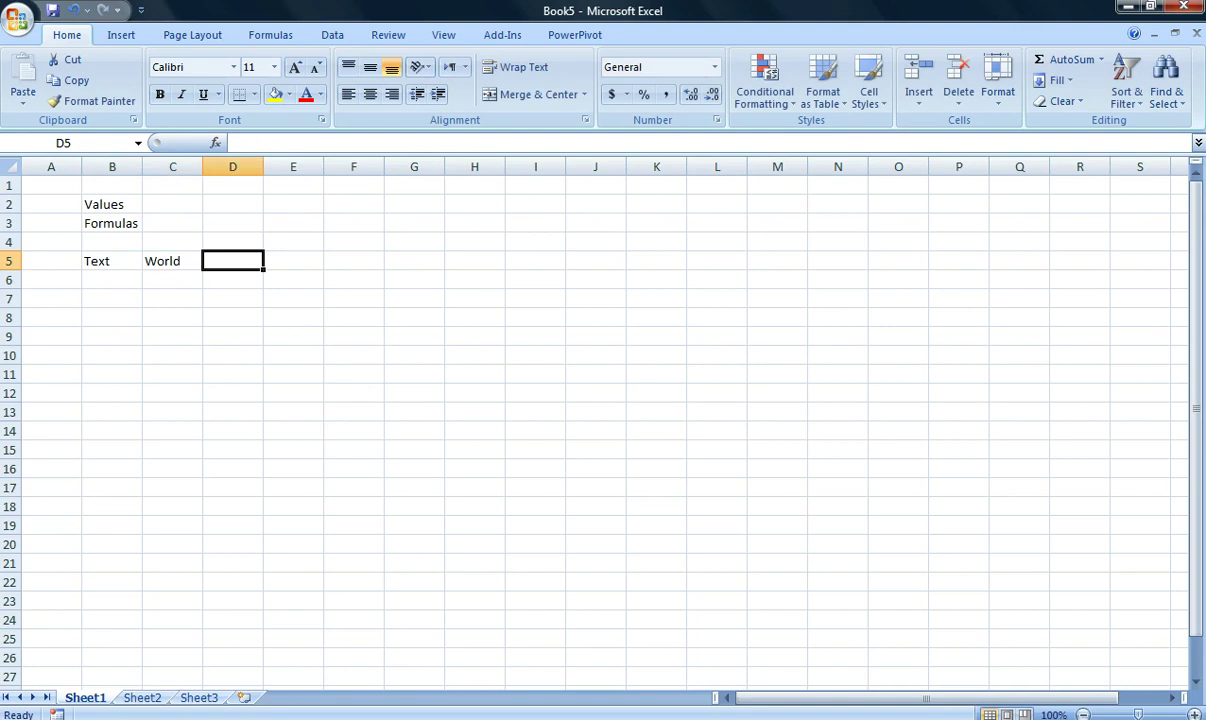
type("Universe")
key("Return")
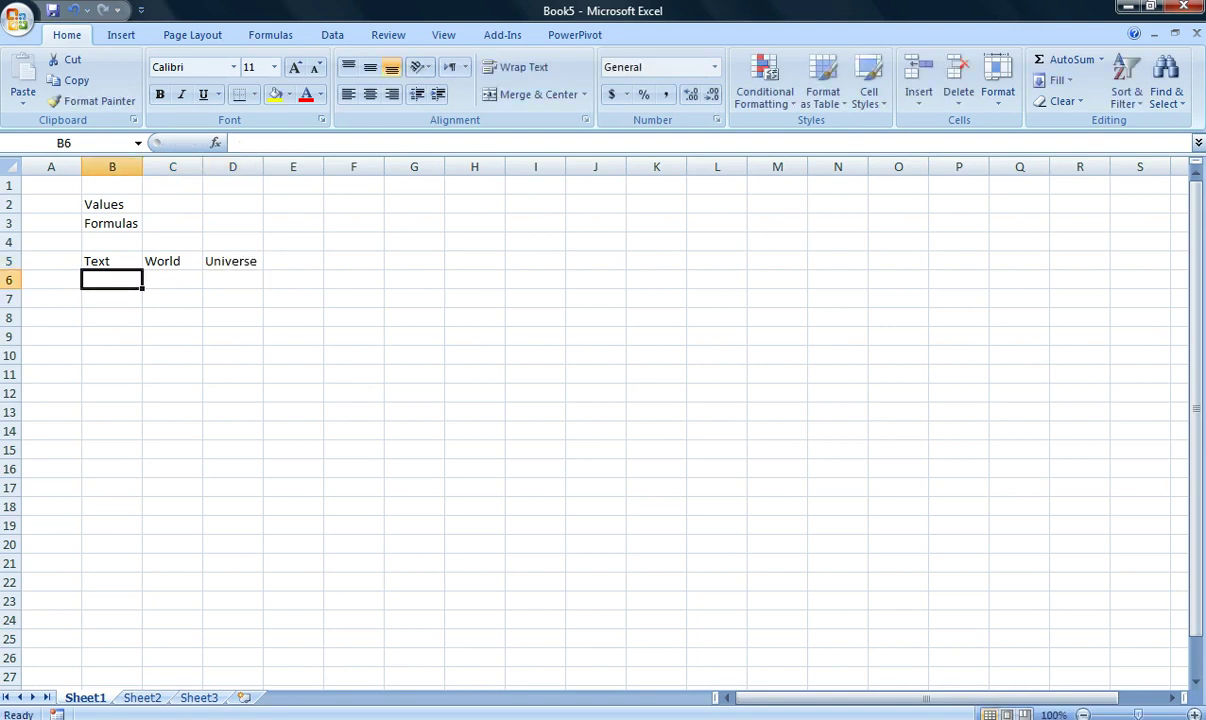
Fill row 6 with the label "Numeric" in B6 and the numbers 121 in C6 and 42 in D6.
type("Numeric")
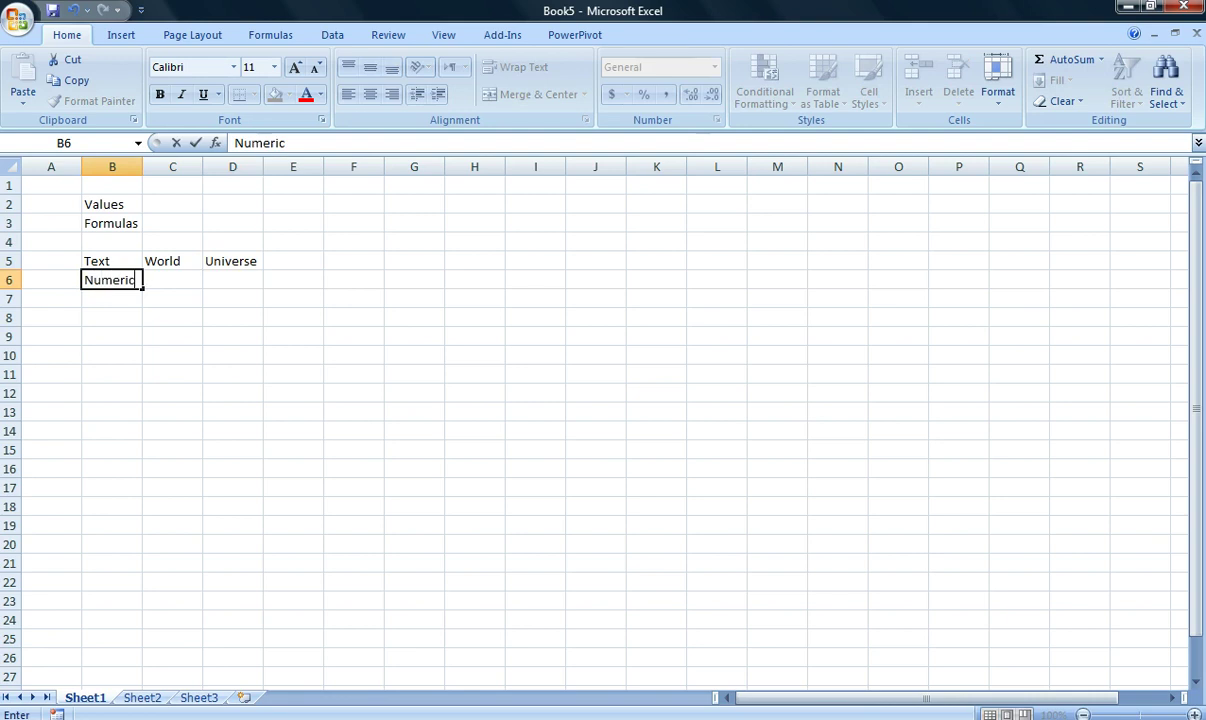
key("Tab")
type("121")
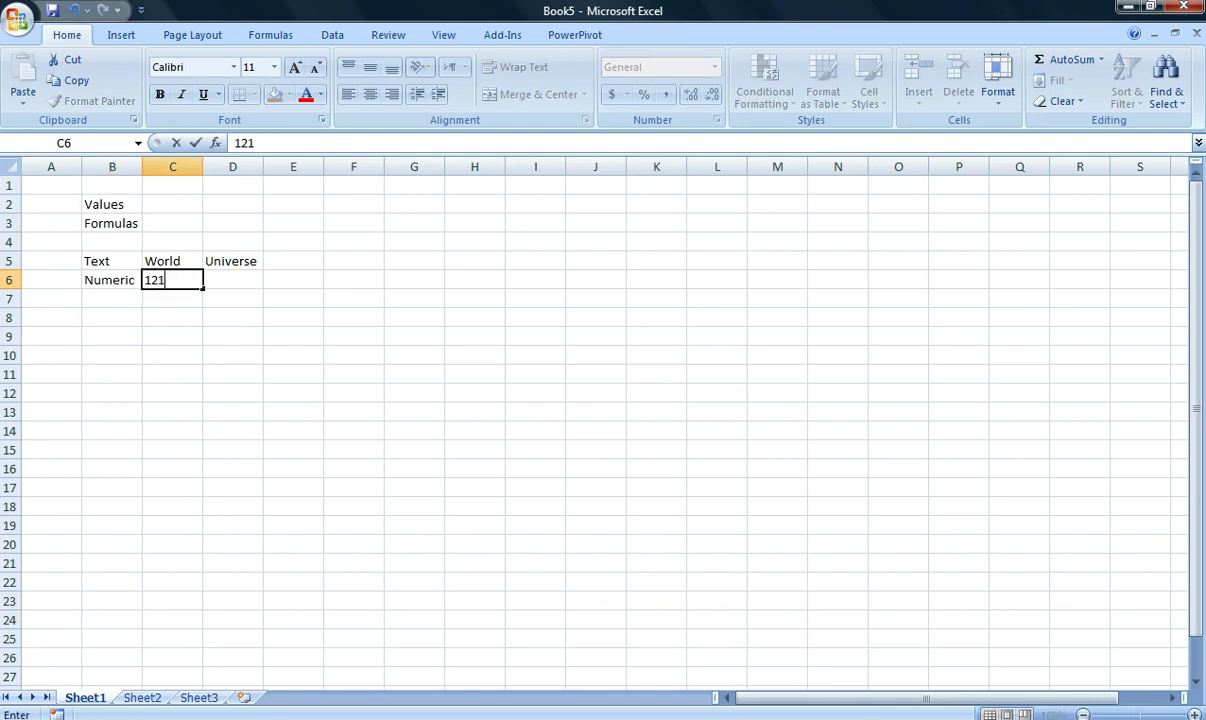
key("Tab")
type("42")
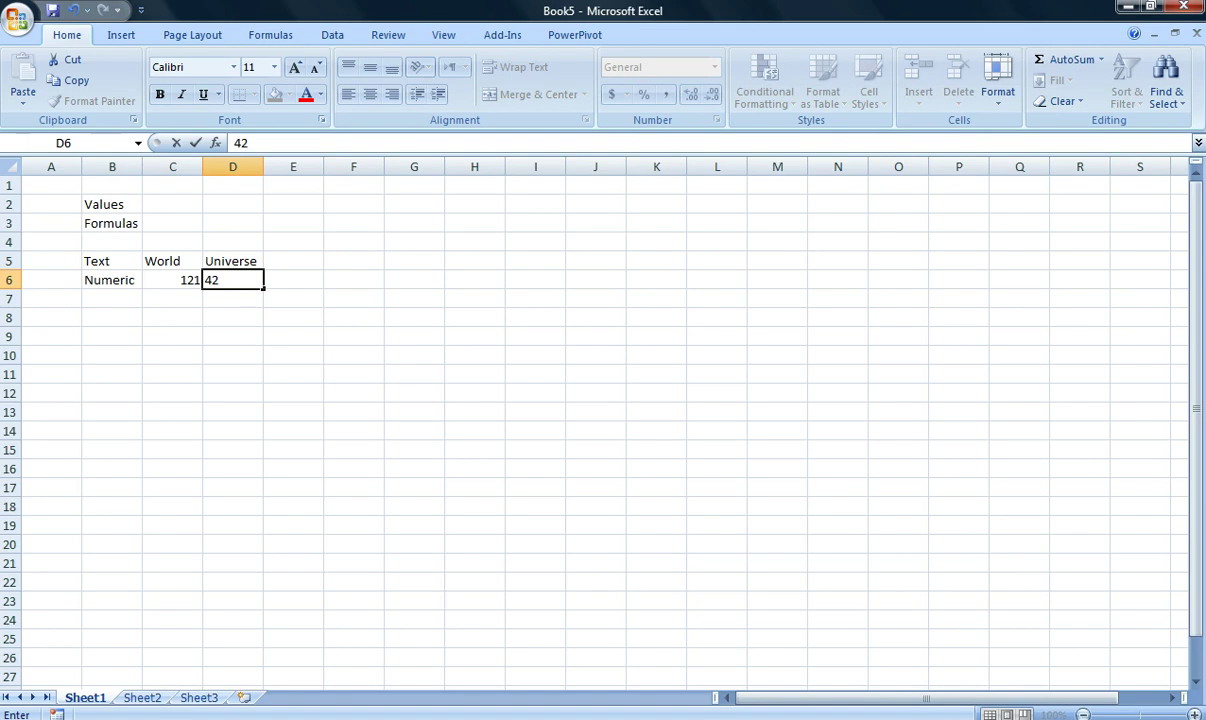
key("Return")
Enter the label "Date" in B7 and the date 14-Apr-11 in C7.
type("Date")
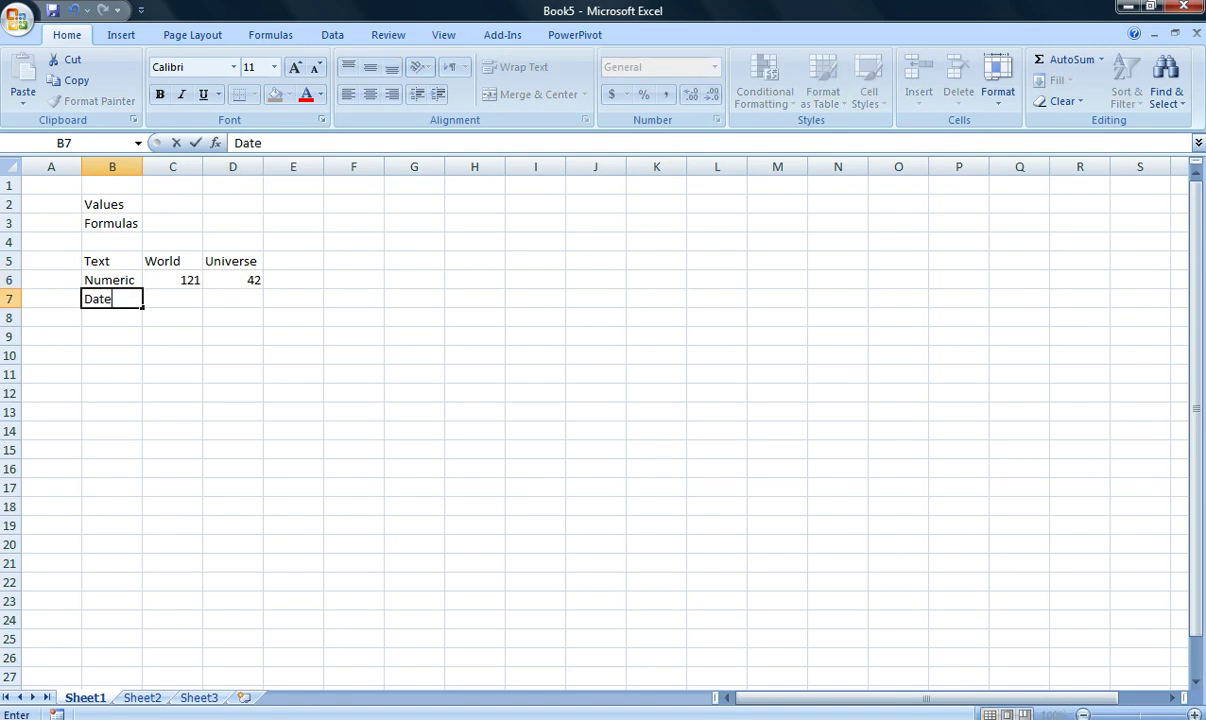
key("Tab")
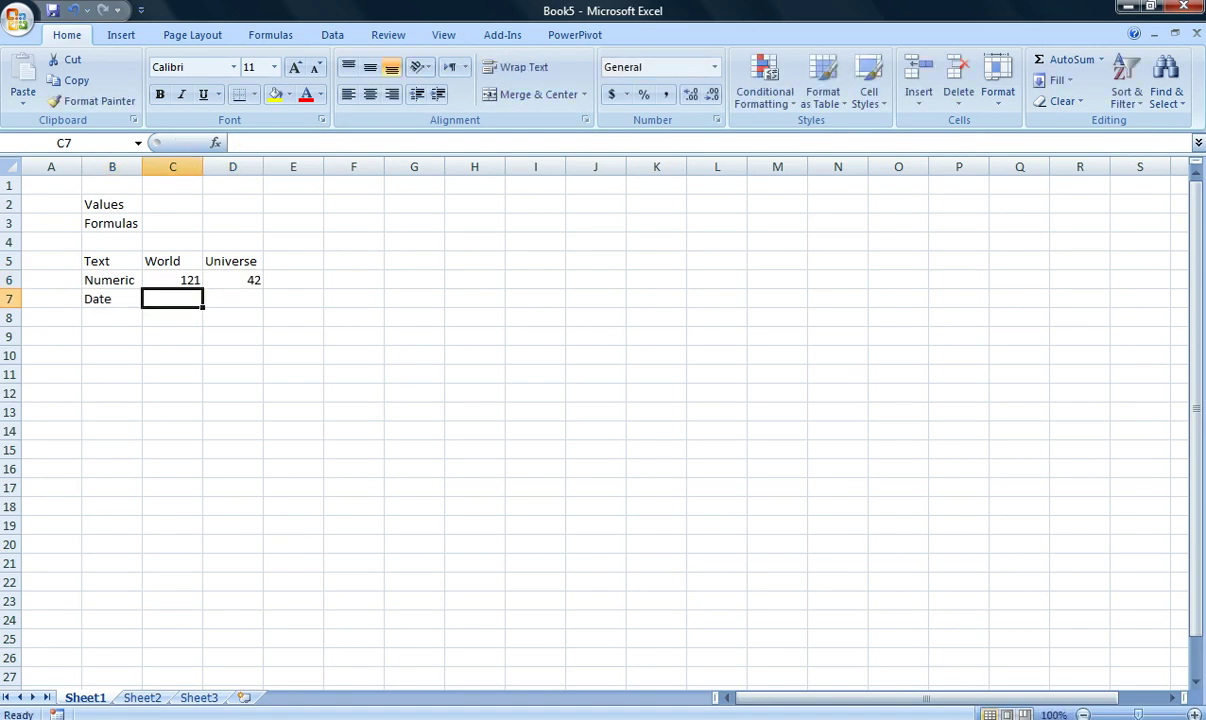
type("14-Apr")
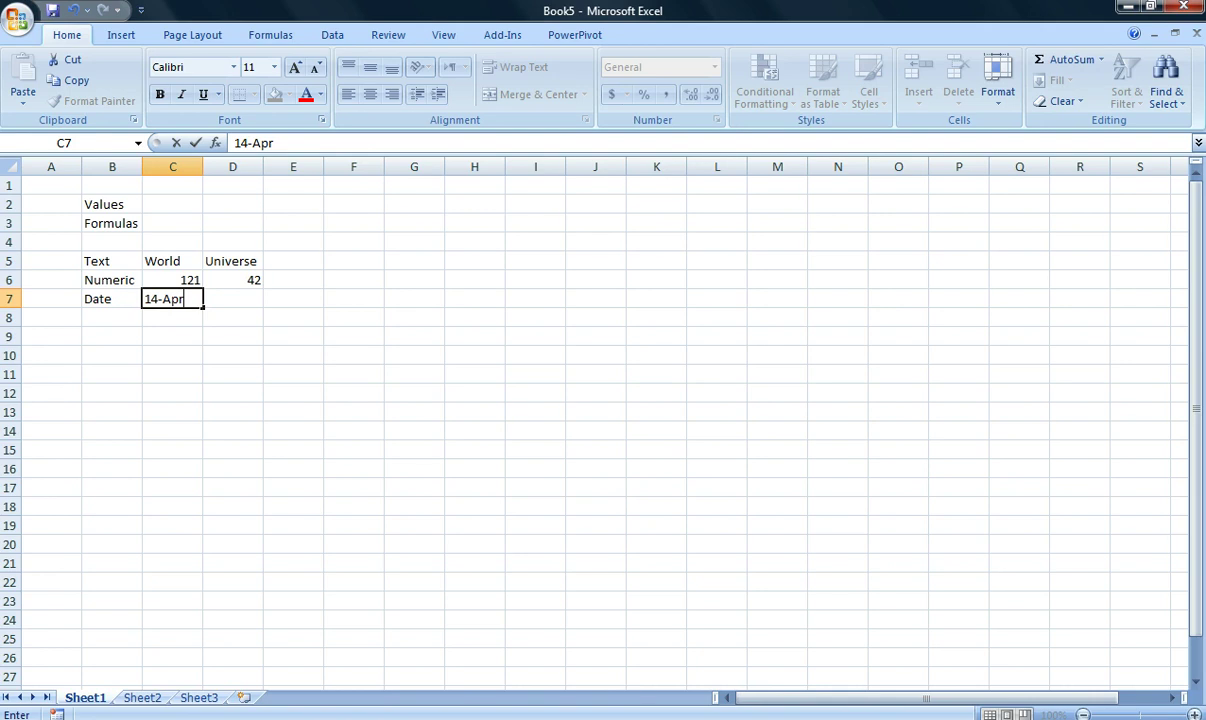
type("-11")
key("Return")
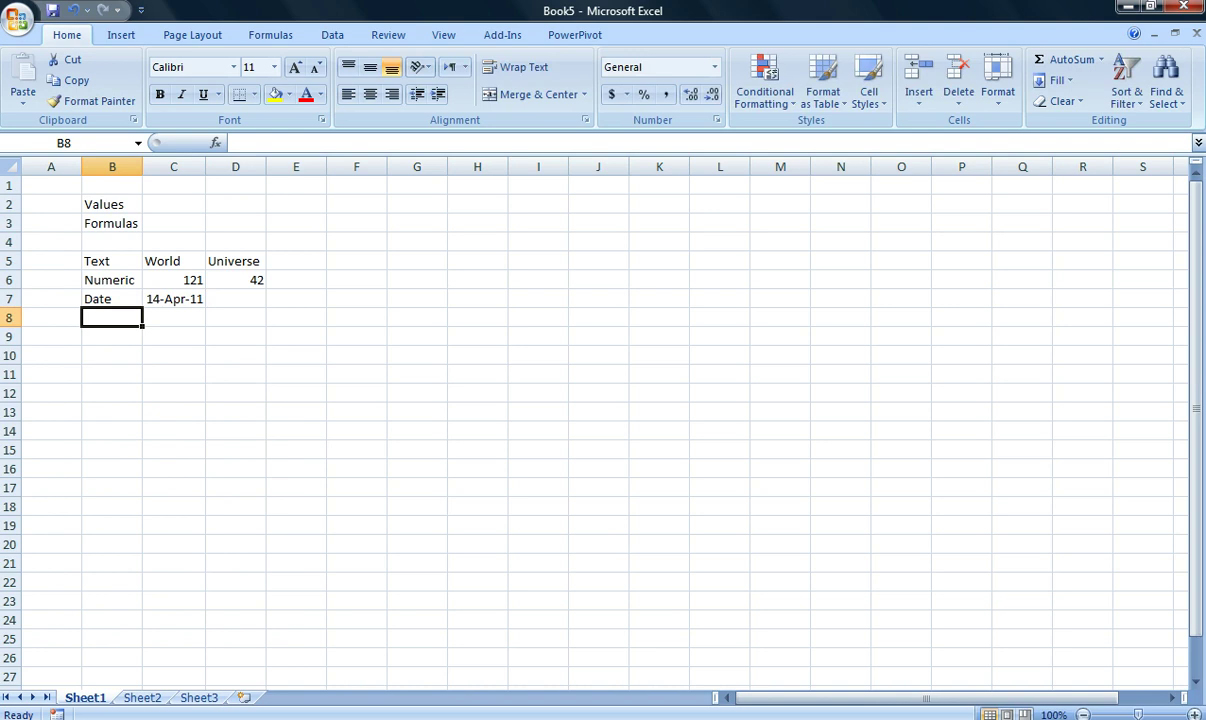
Enter the text "Moon" in cell B9, leaving row 8 blank above it.
key("Down")
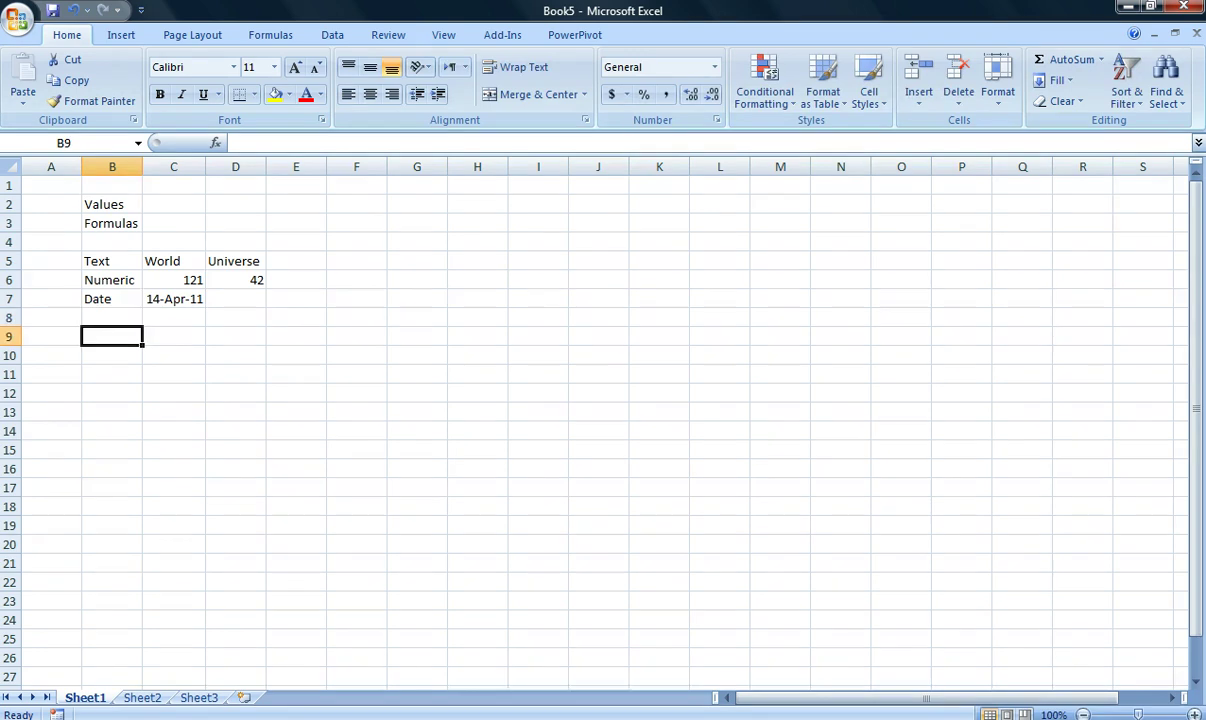
type("Moon")
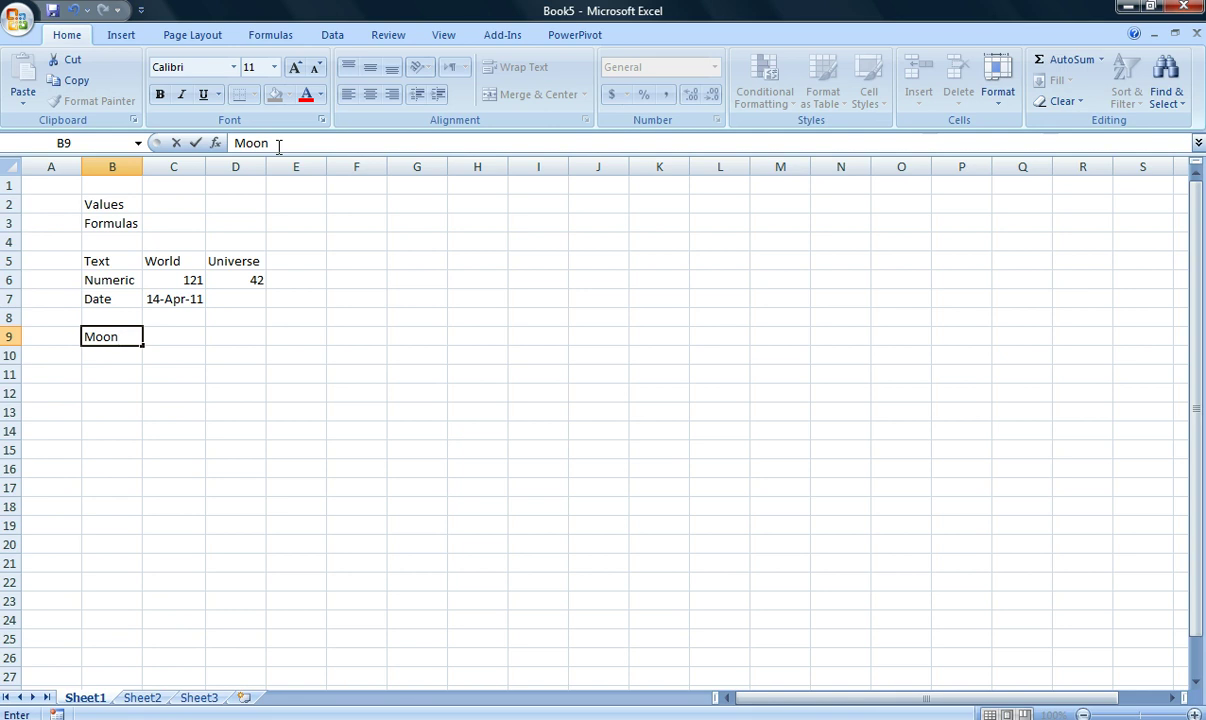
key("Return")
key("Return")
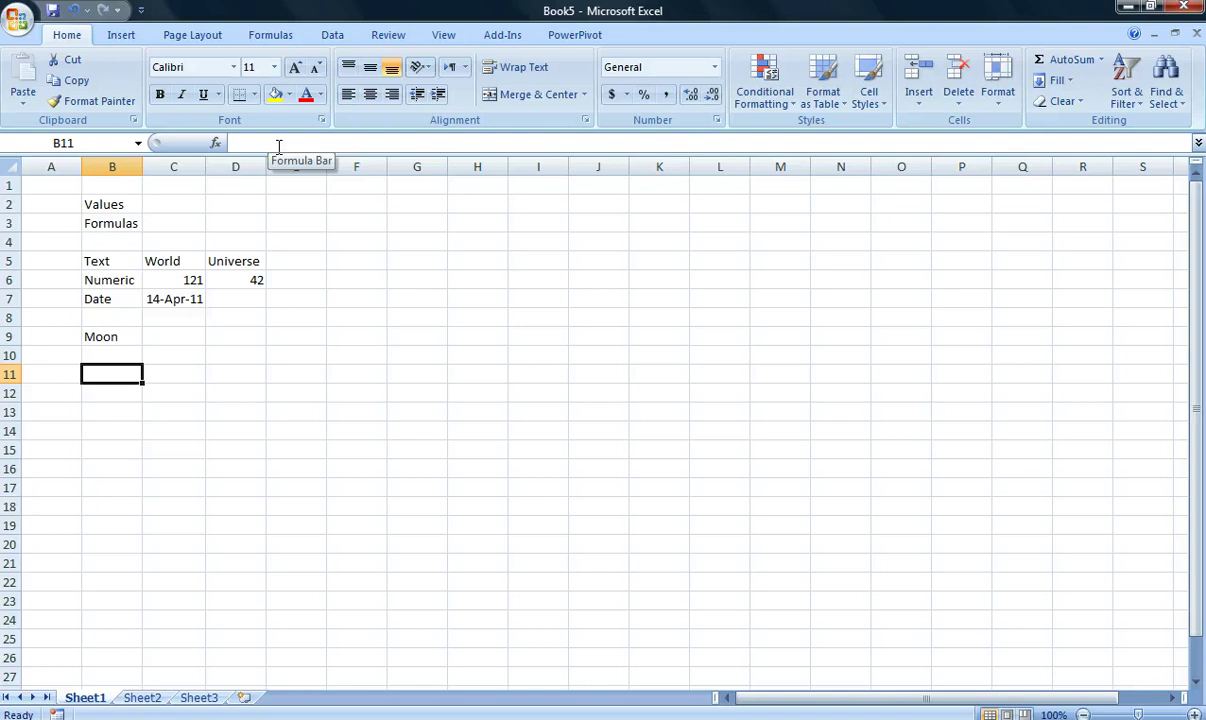
Enter the addition formula =121+42 in B11 and the subtraction formula =121-42 in B12.
scroll(404, 560, "up", 2)
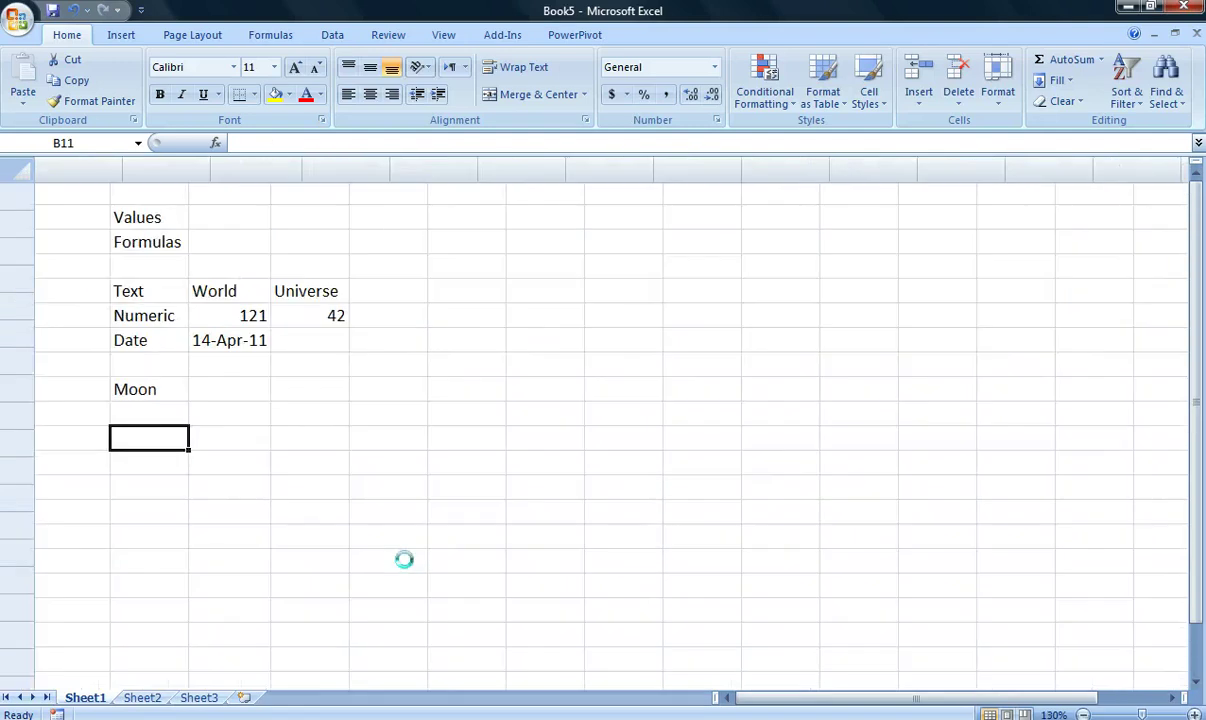
scroll(412, 476, "up", 1)
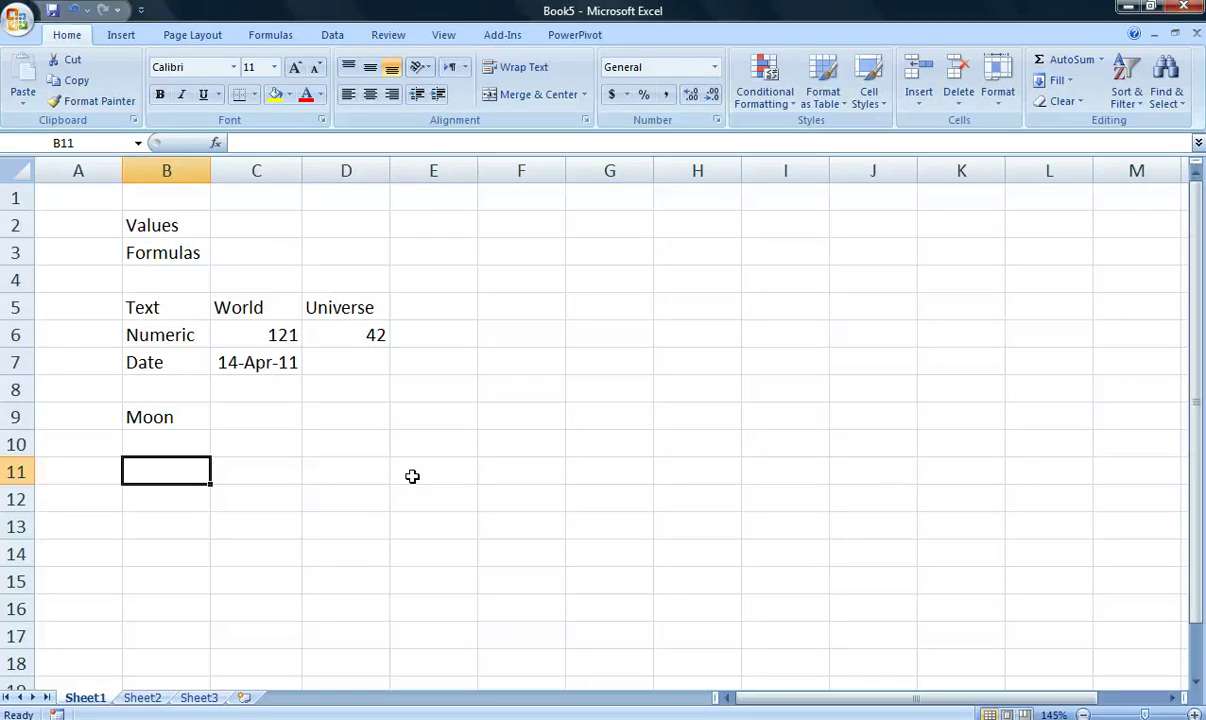
type("=121")
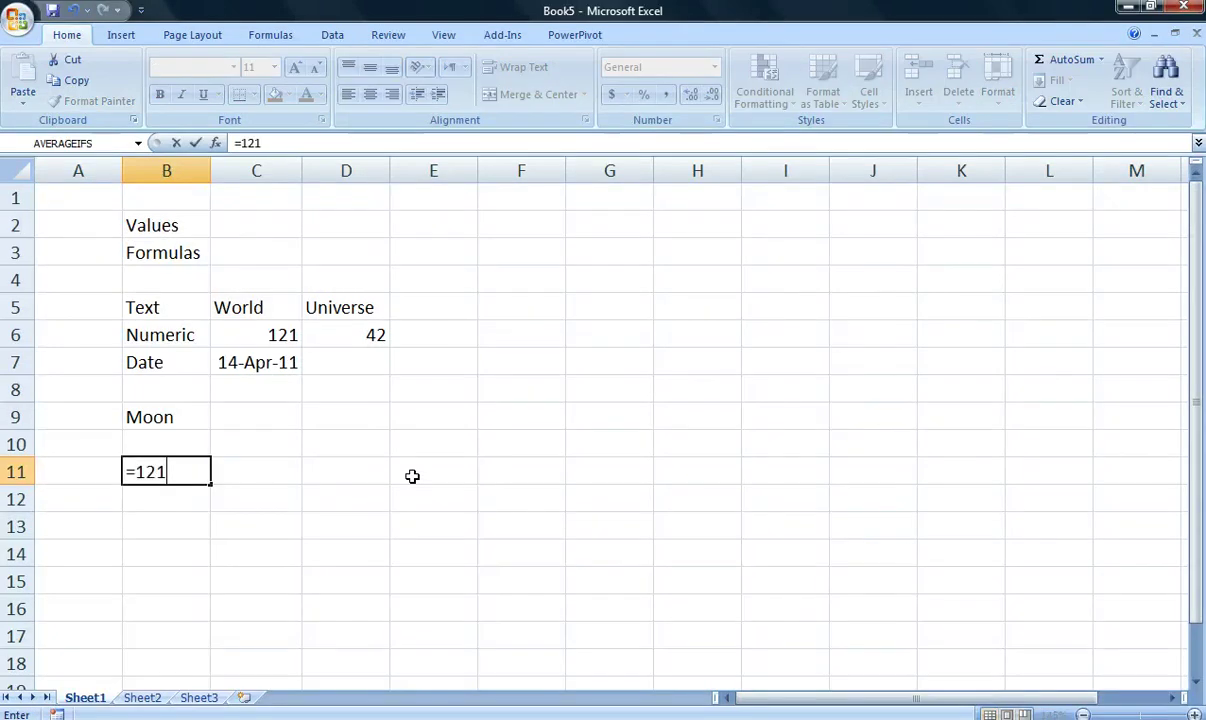
type("+42")
key("Return")
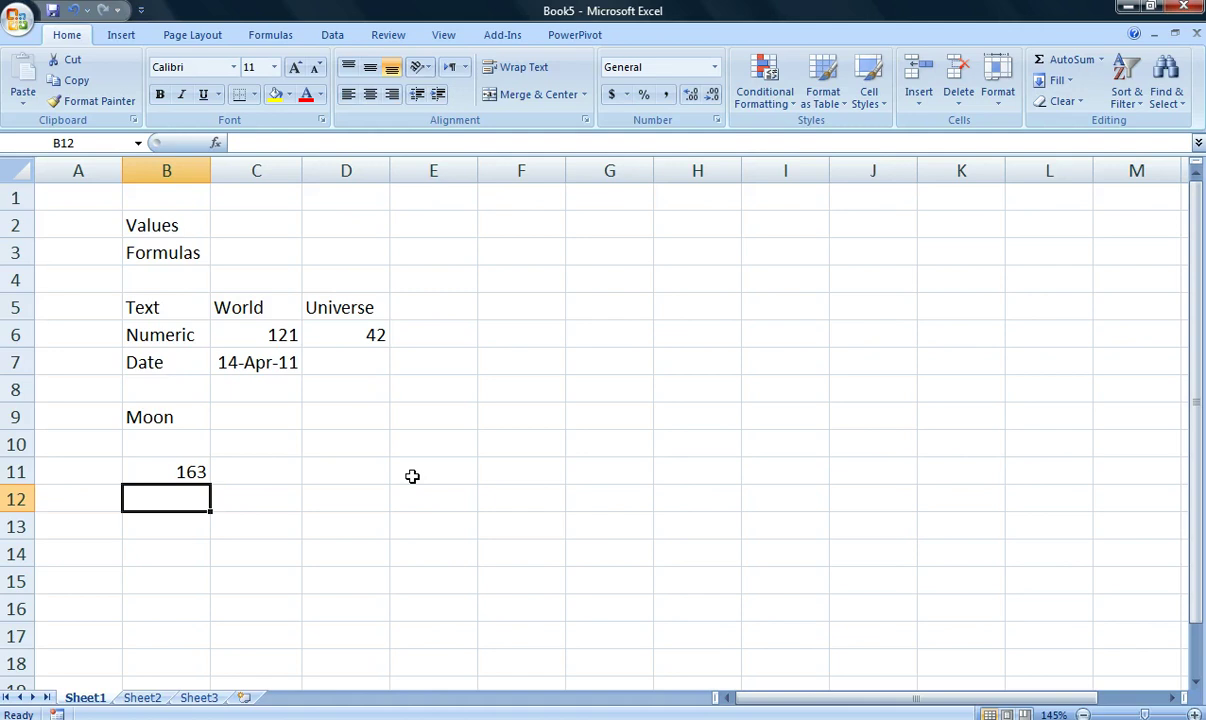
type("=121")
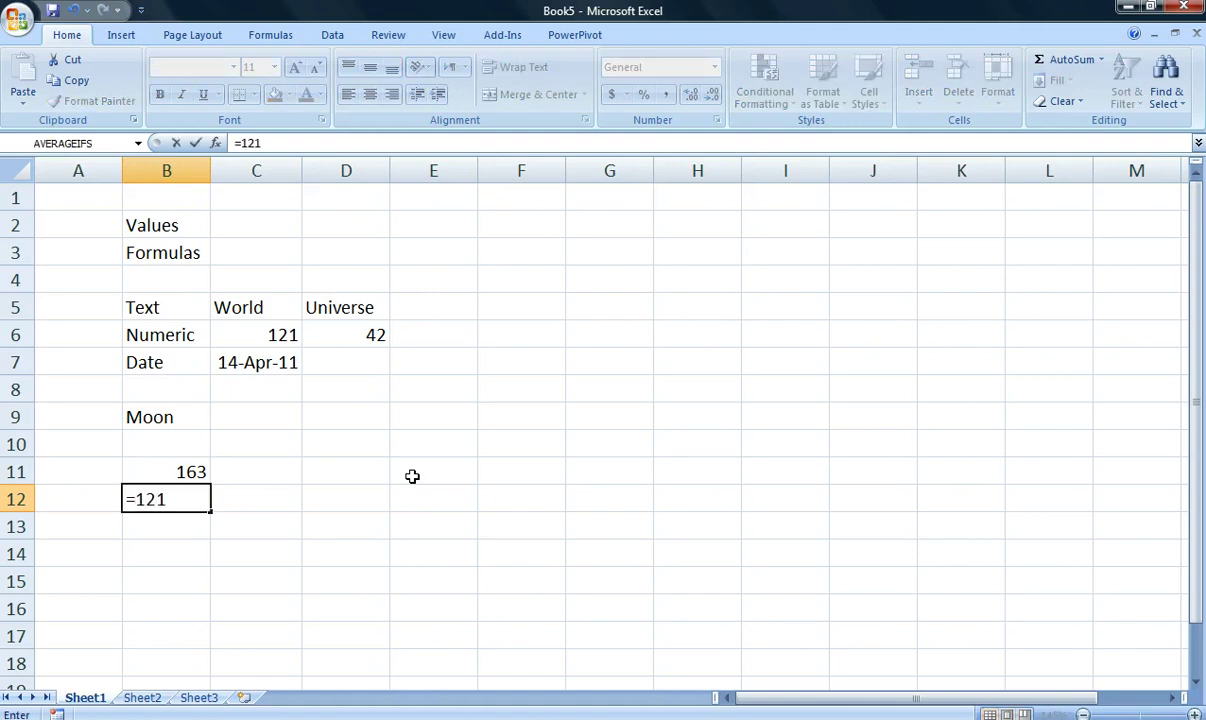
type("-42")
key("Return")
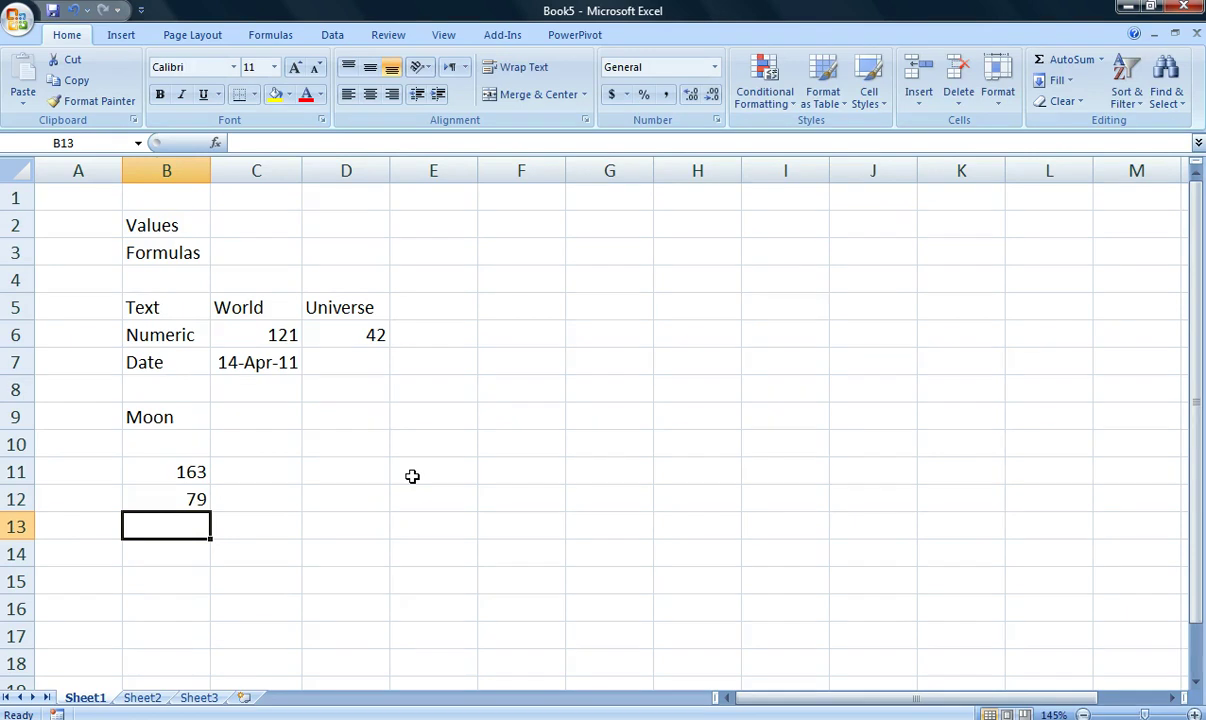
Enter the multiplication formula =121*42 in B13 and the division formula =121/42 in B14.
type("=121")
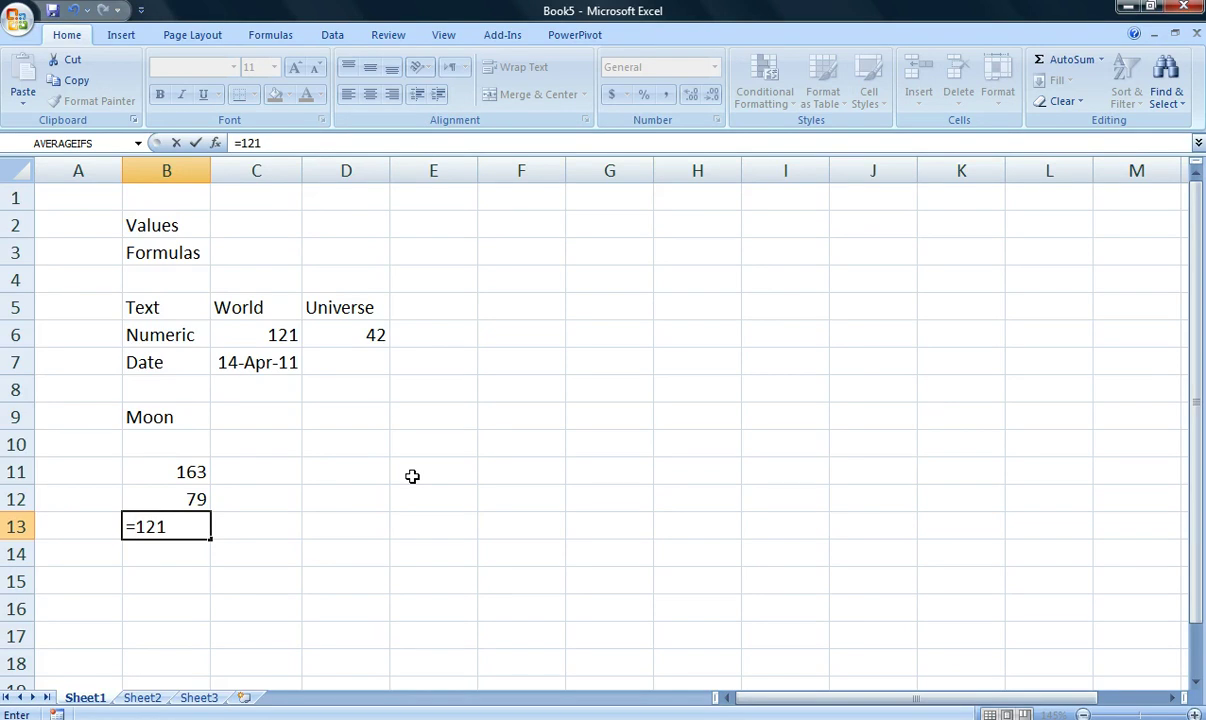
type("*42")
key("Return")
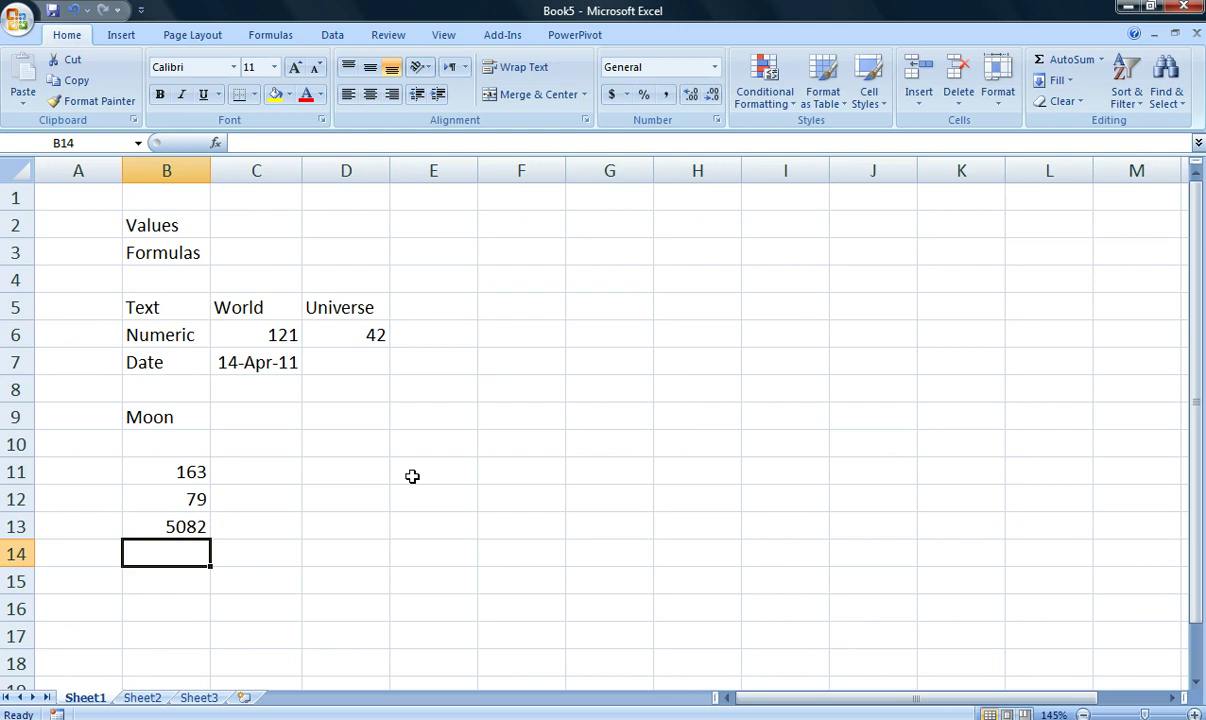
type("=12")
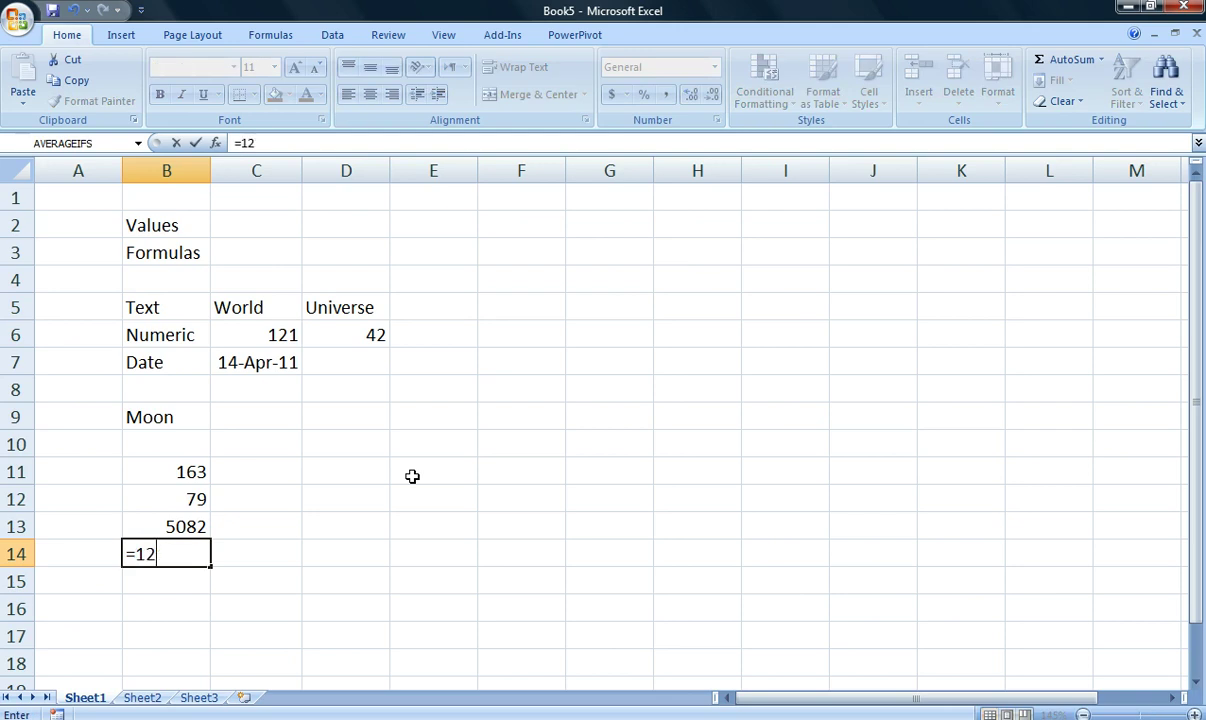
type("1/42")
key("Return")
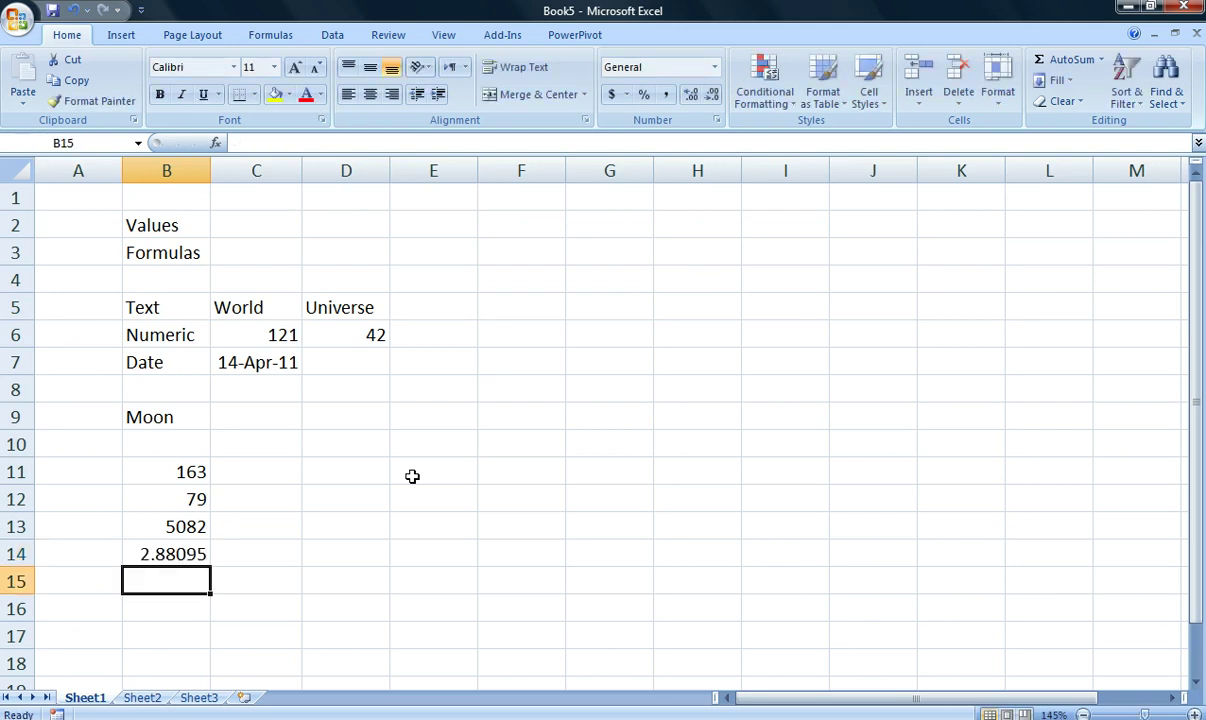
Label the four formula results in cells C11 to C14 as "Plus", "Minus", "Multiplication" and "Division".
key("Right")
key("Up")
key("Up")
key("Up")
key("Up")
type("Plus")
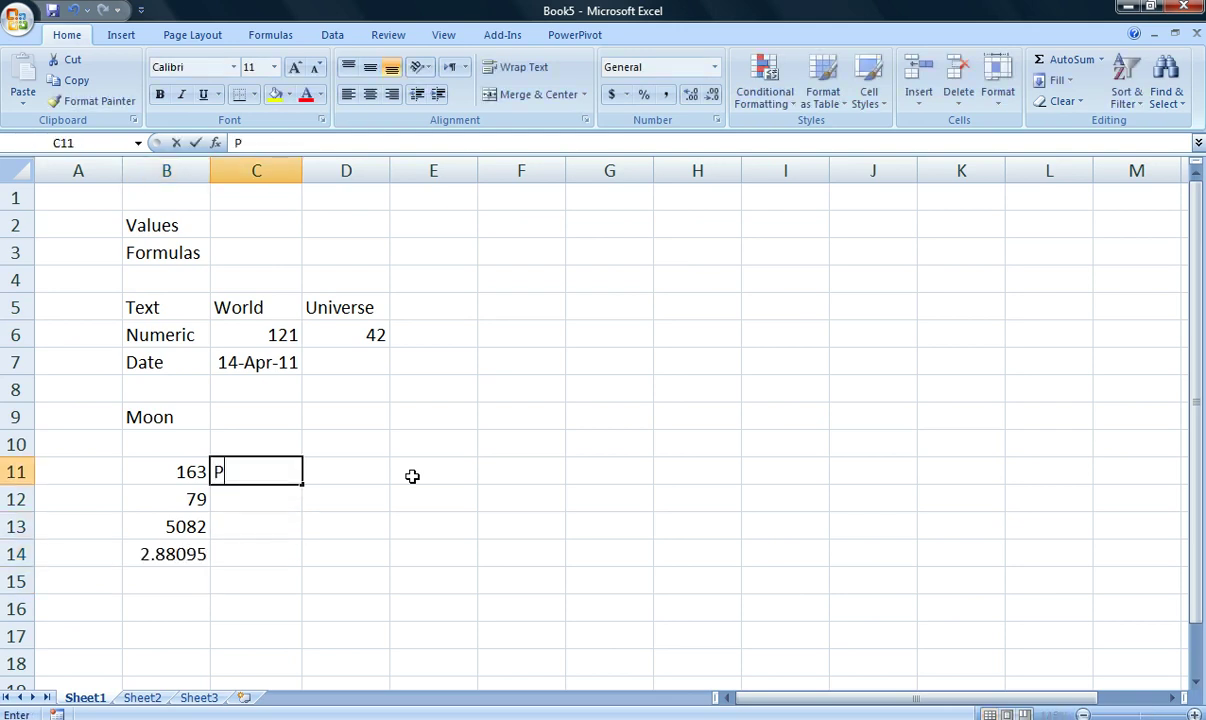
key("Return")
type("Minus")
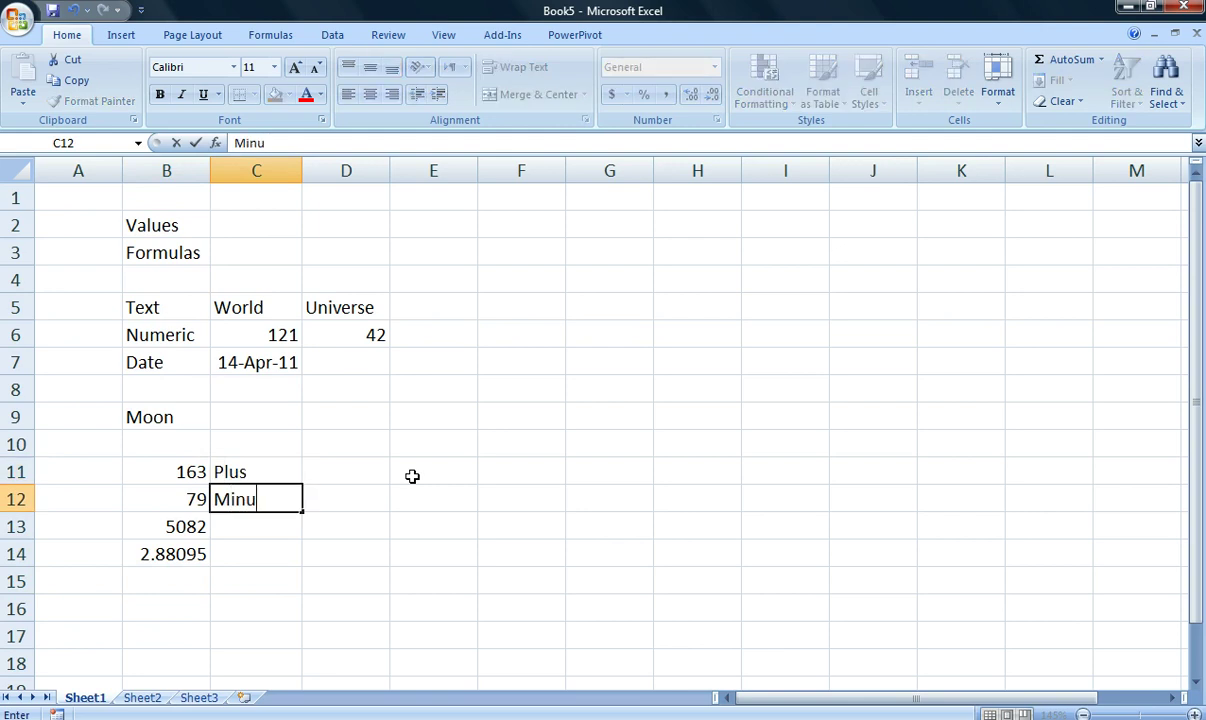
key("Return")
type("Multiplication")
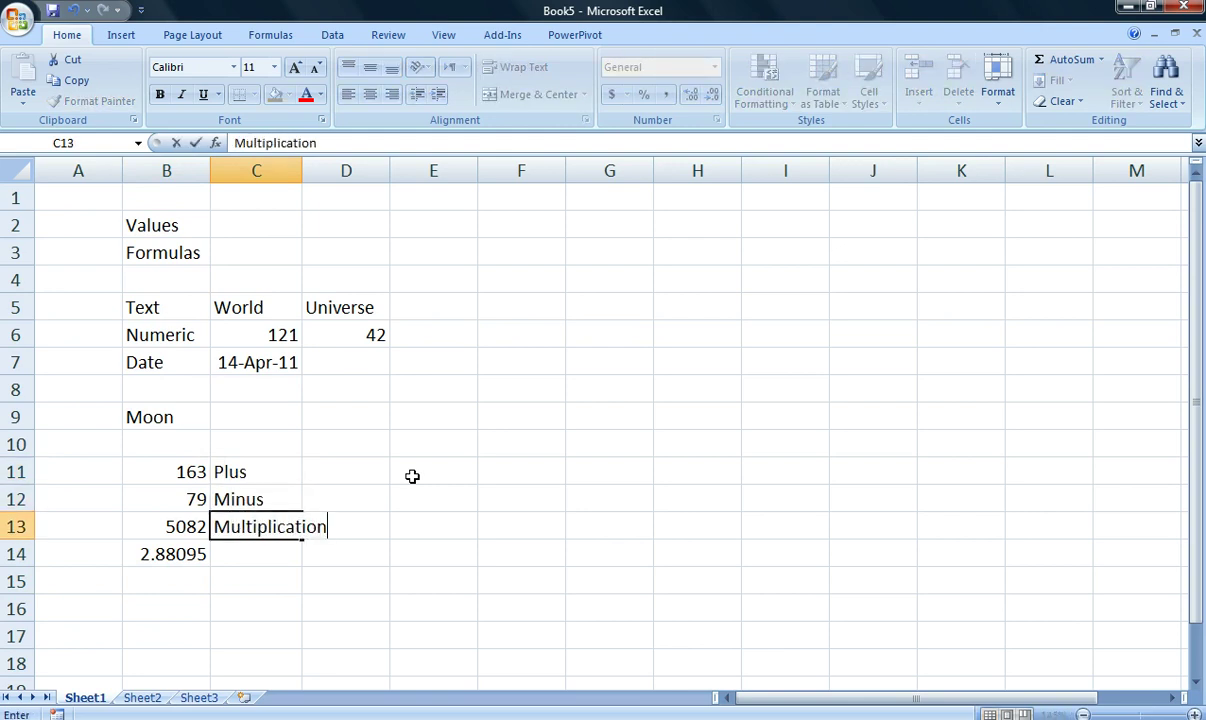
key("Return")
type("Division")
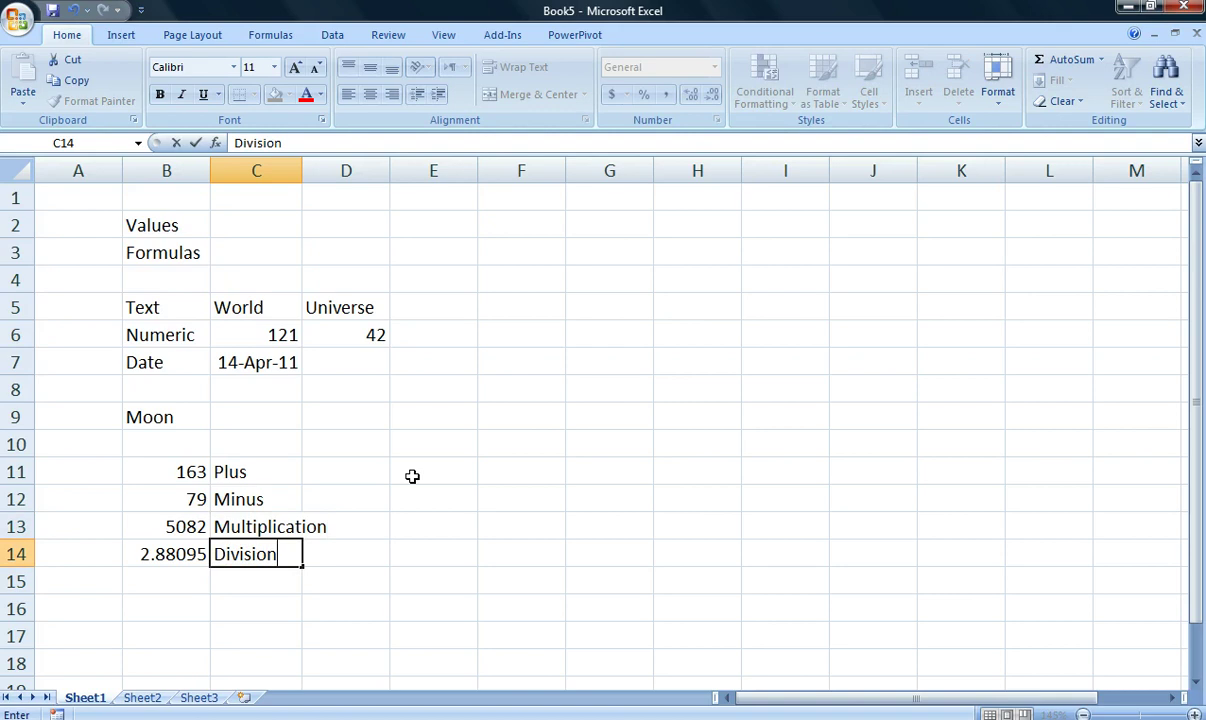
key("Return")
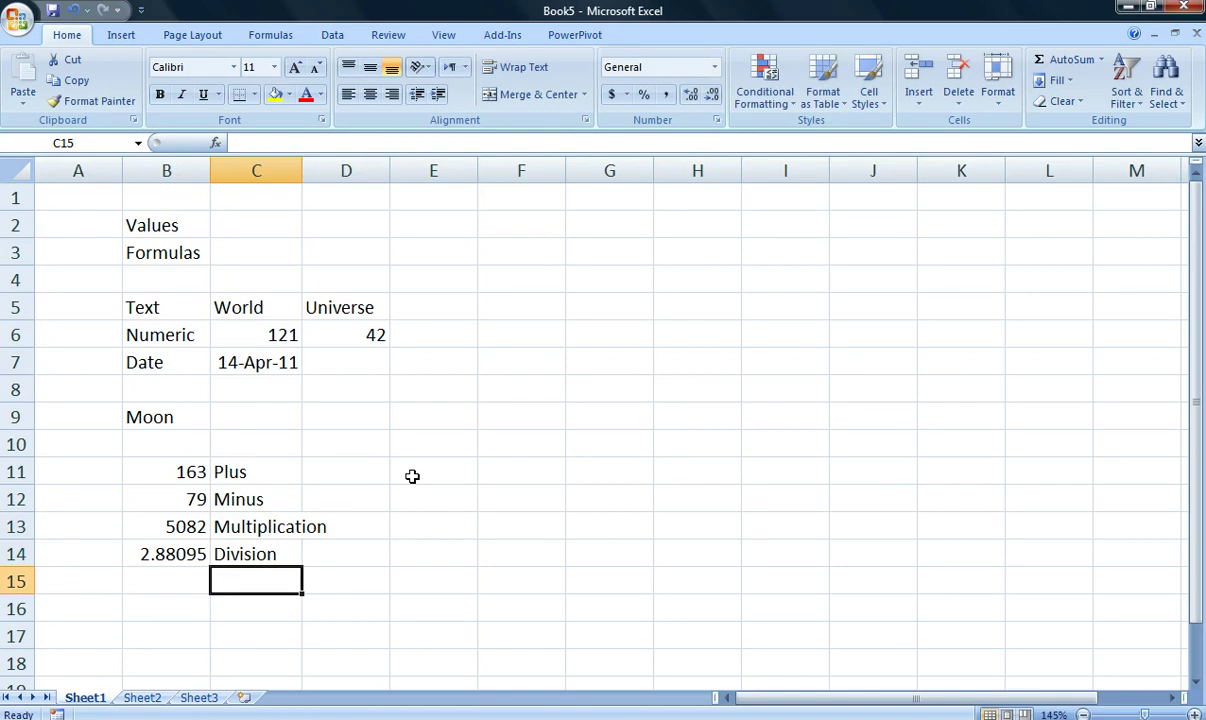
key("Down")
key("Left")
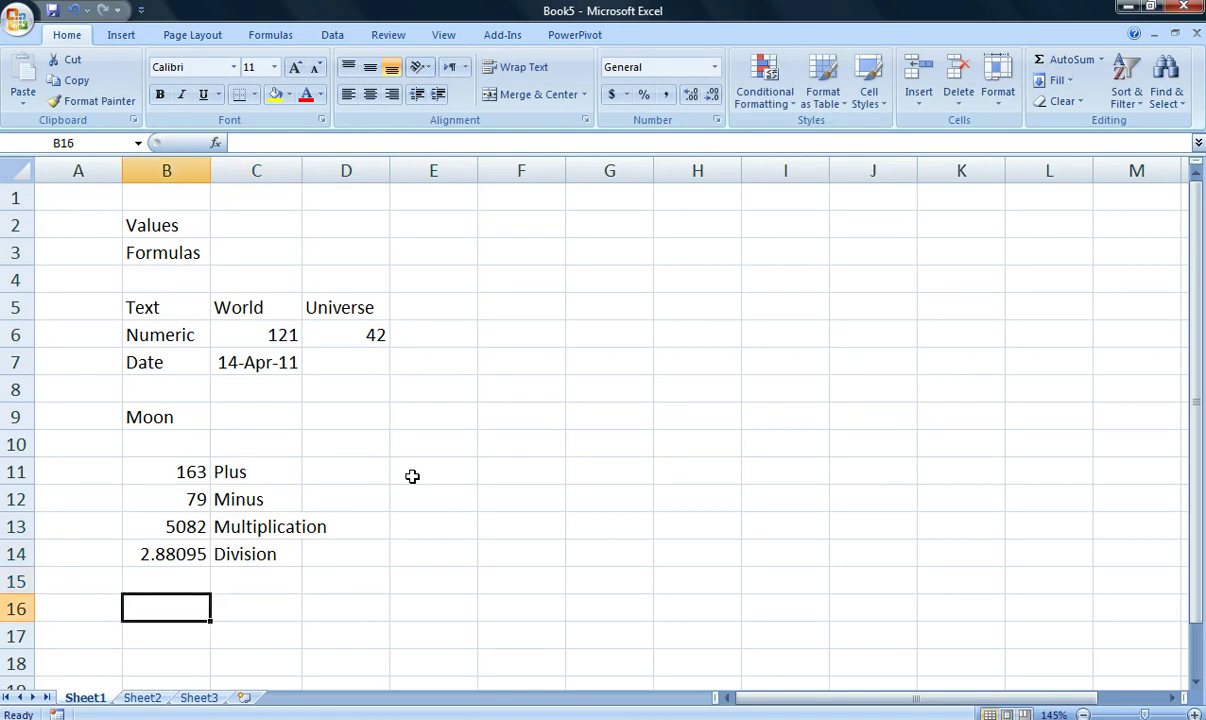
type("=")
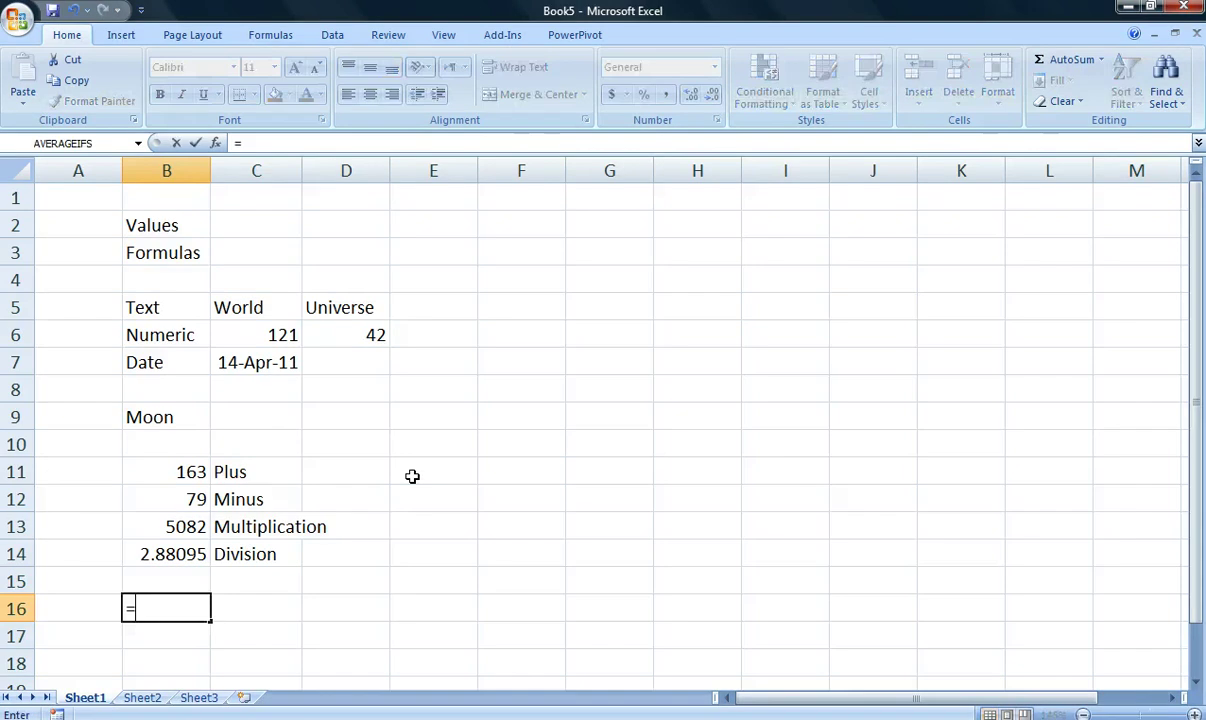
key("Up")
key("Up")
key("Up")
key("Up")
key("Up")
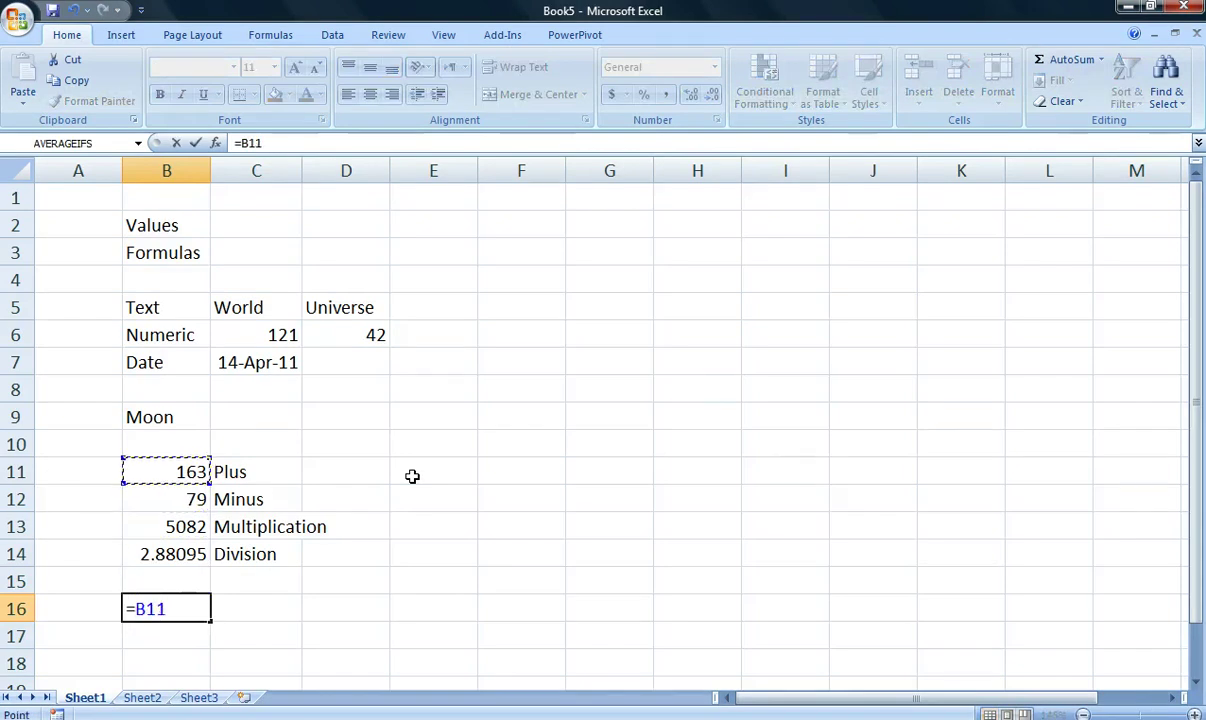
key("Escape")
Enter the formula =163+79+5082 in cell B16 using typed numbers, and reselect the cell.
type("=16")
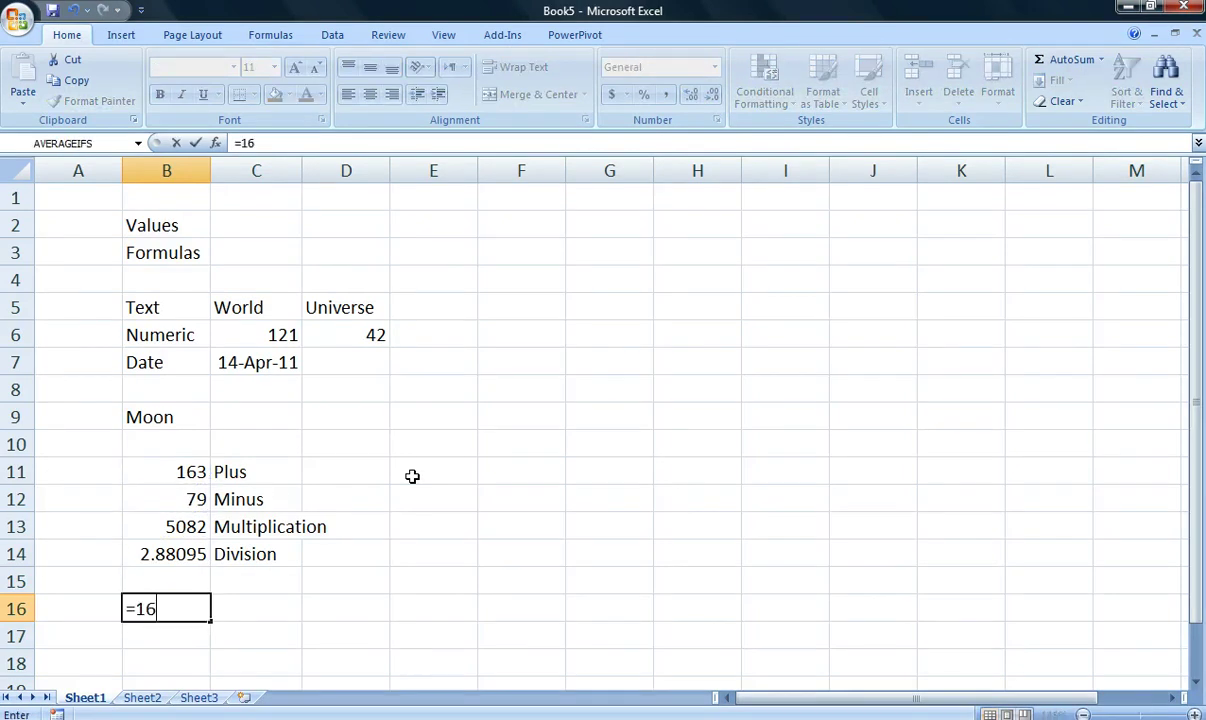
type("3+79+50")
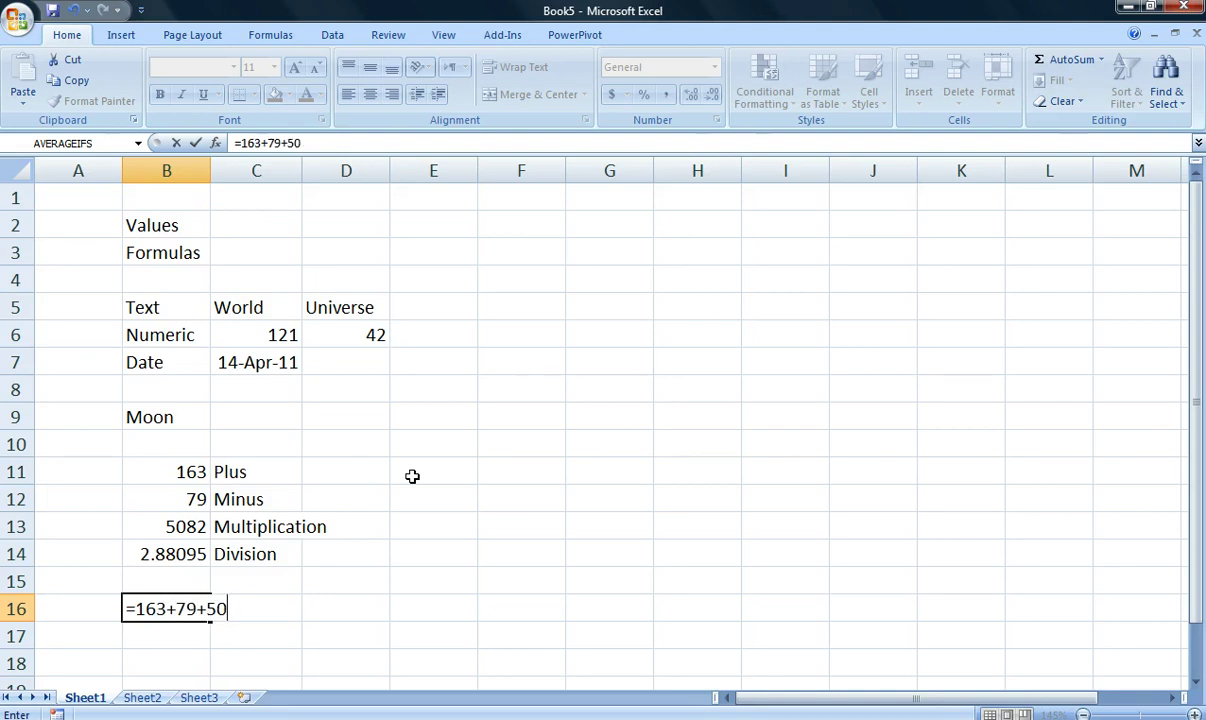
type("82")
key("Return")
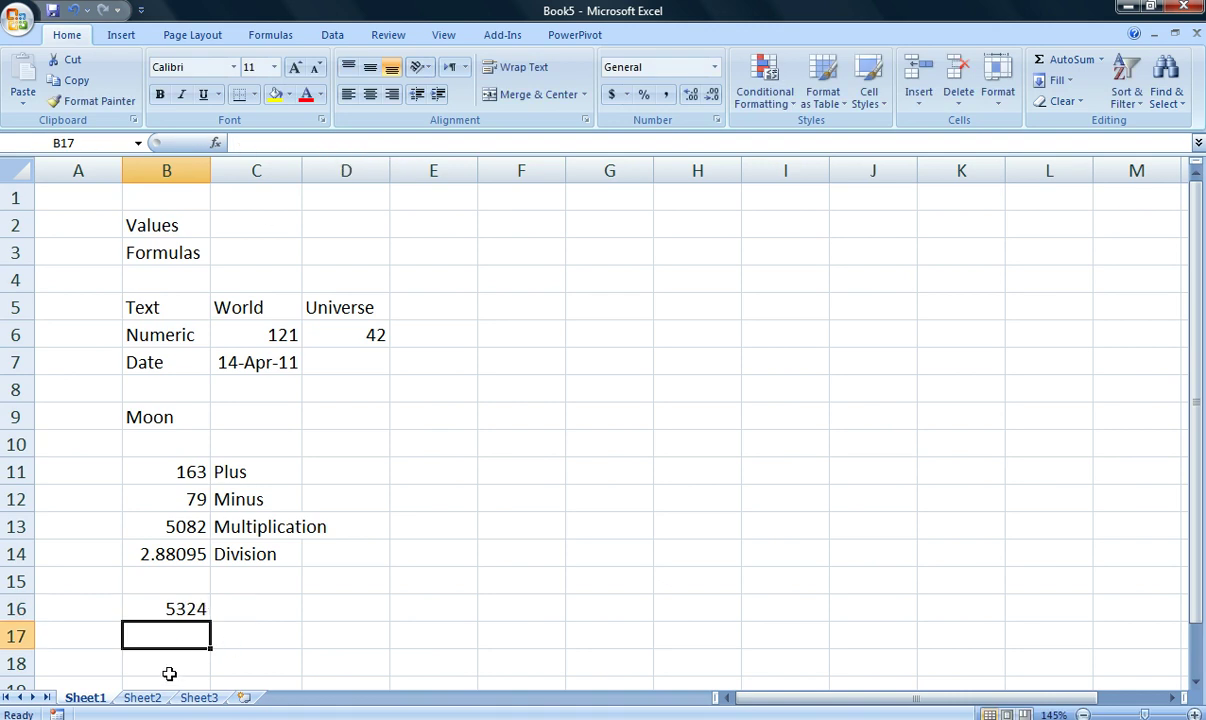
left_click(193, 609)
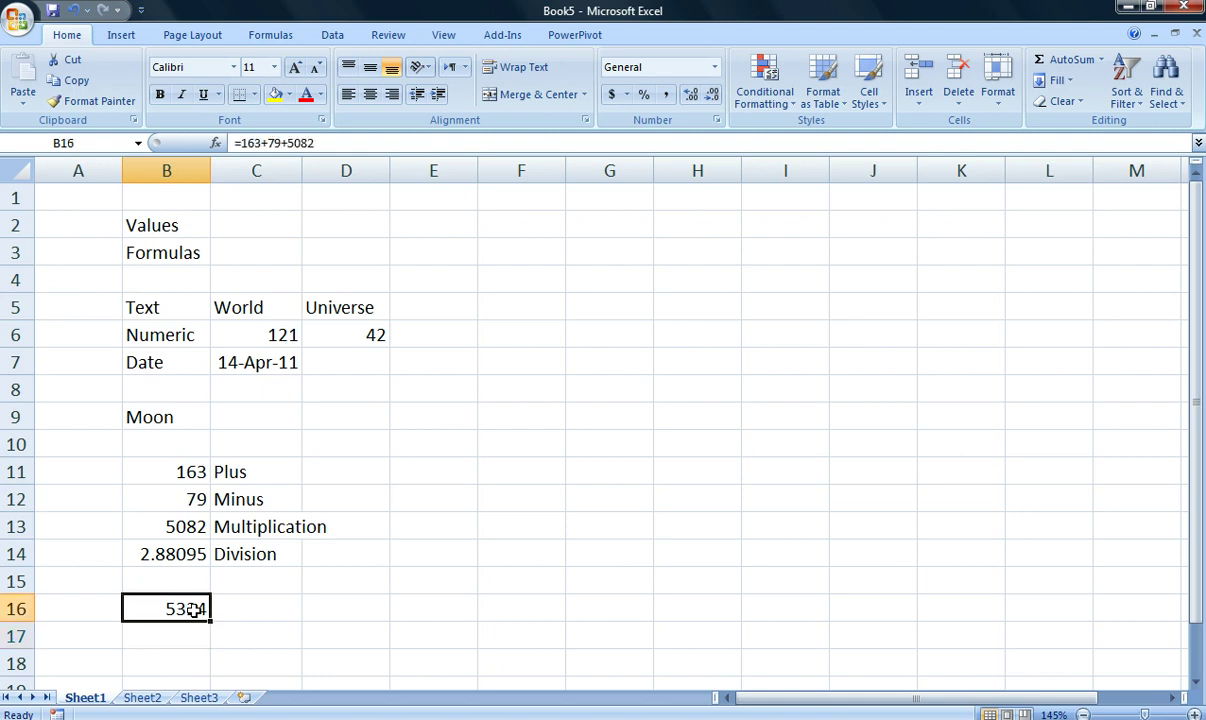
Enter the text "F2" in C16 and display the formula of B16 inside its cell without editing it.
left_click(273, 614)
type("F2")
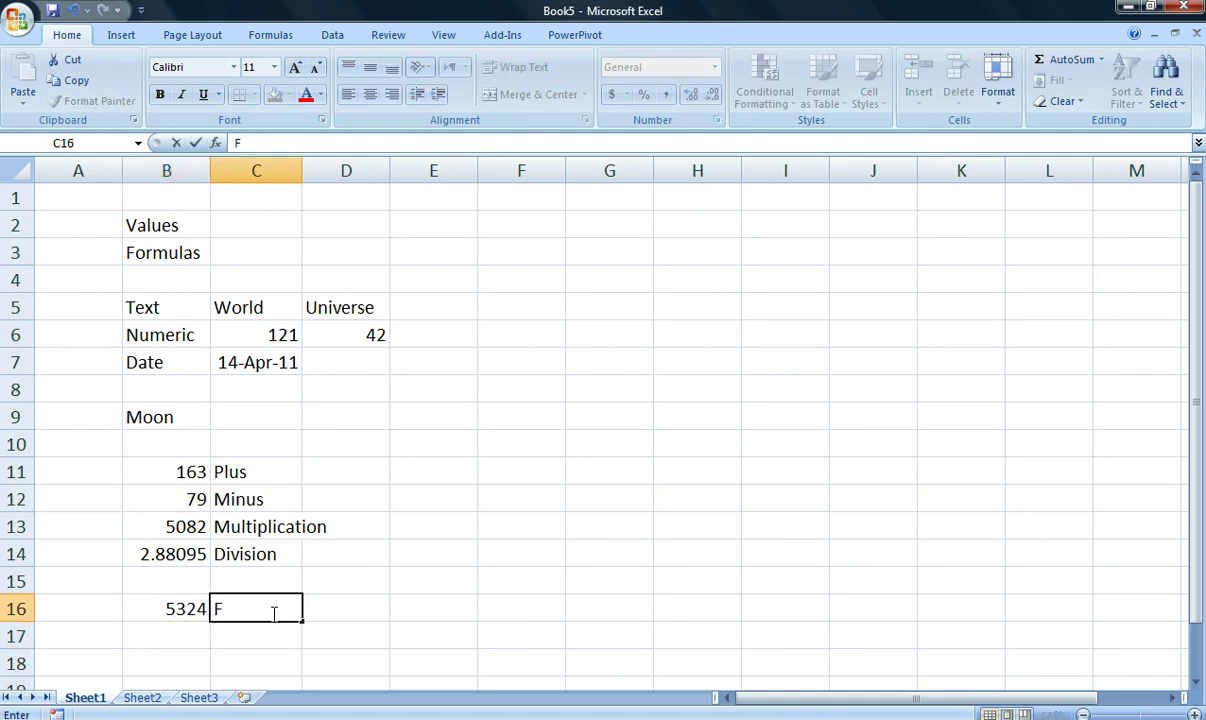
left_click(146, 605)
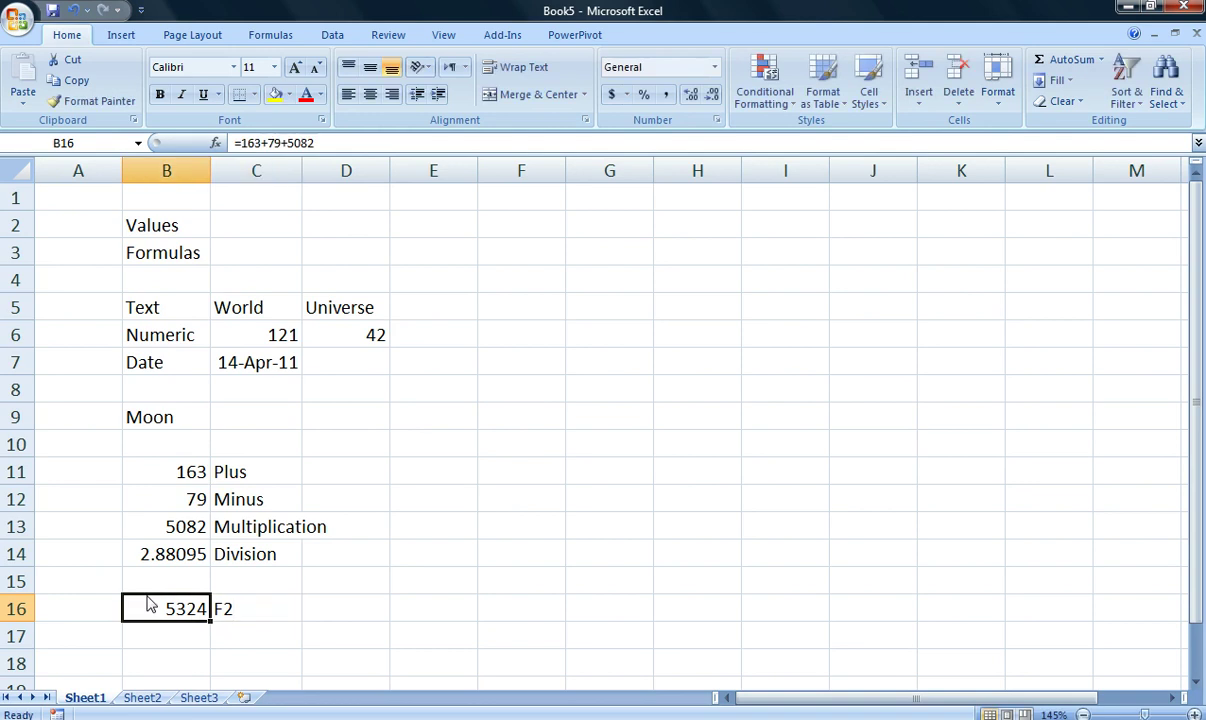
key("F2")
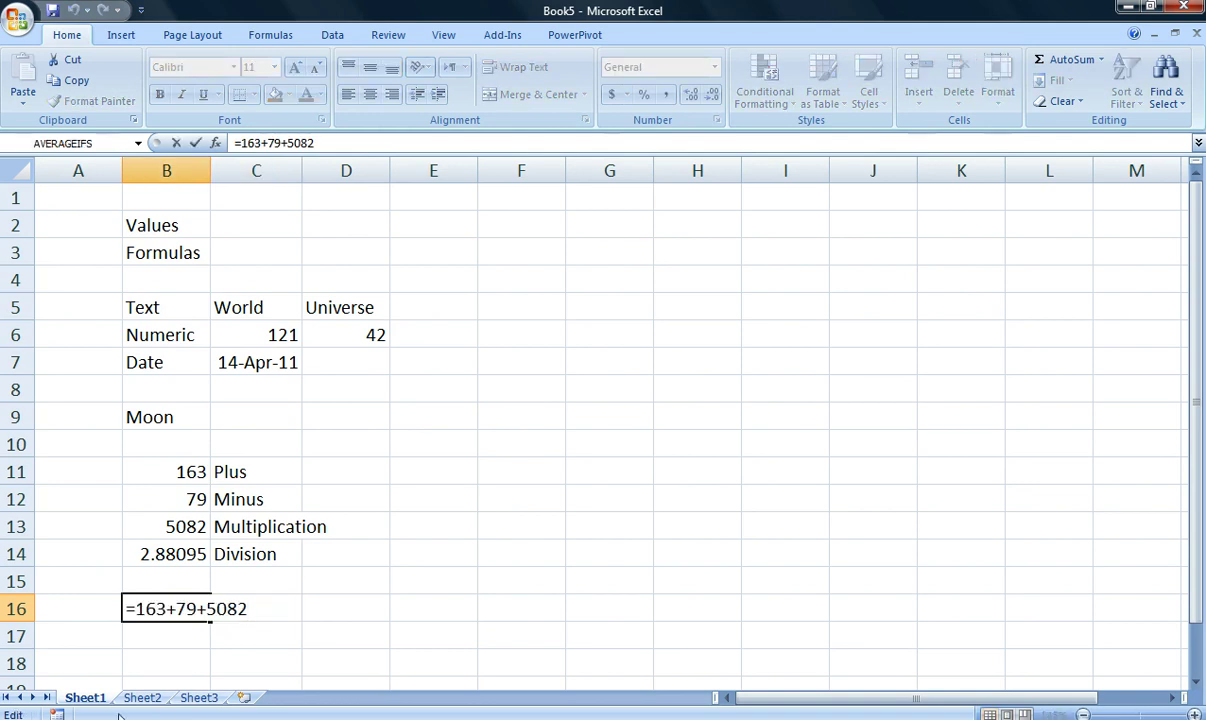
key("Escape")
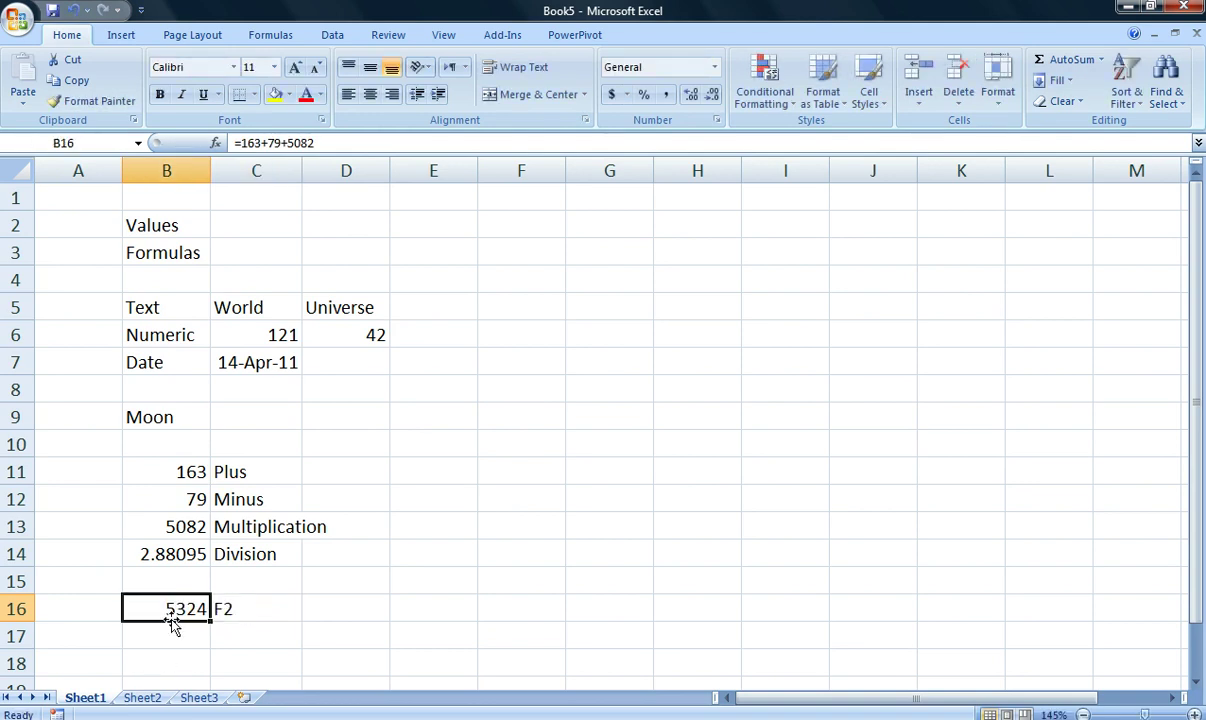
Enter the text "Double Click" in D16 and display B16's formula in the cell again without editing it.
left_click(346, 598)
type("Do")
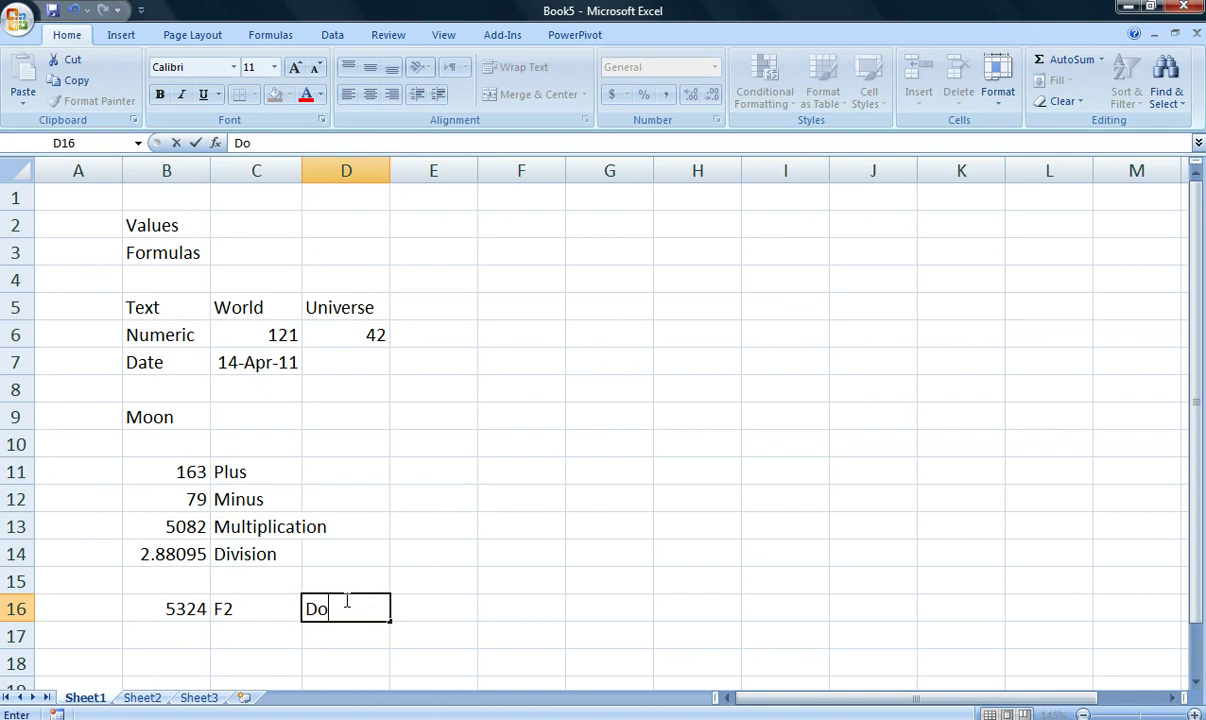
type("uble Click")
key("Return")
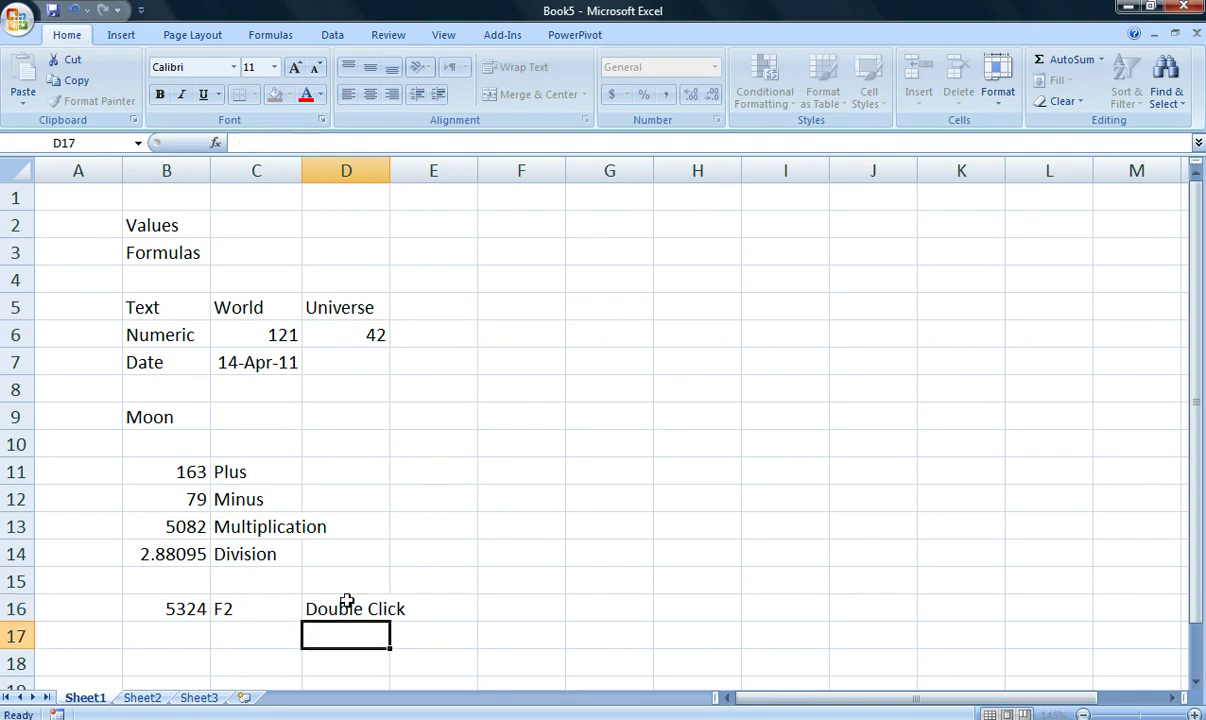
left_click(170, 612)
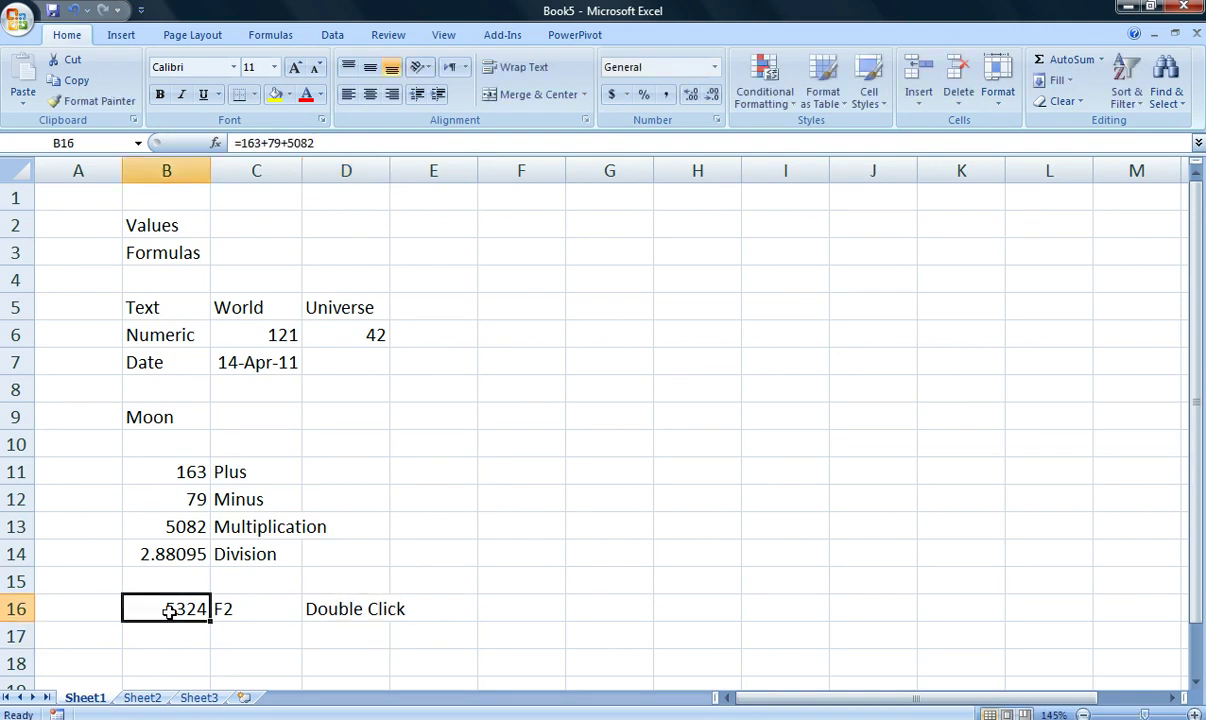
double_click(170, 612)
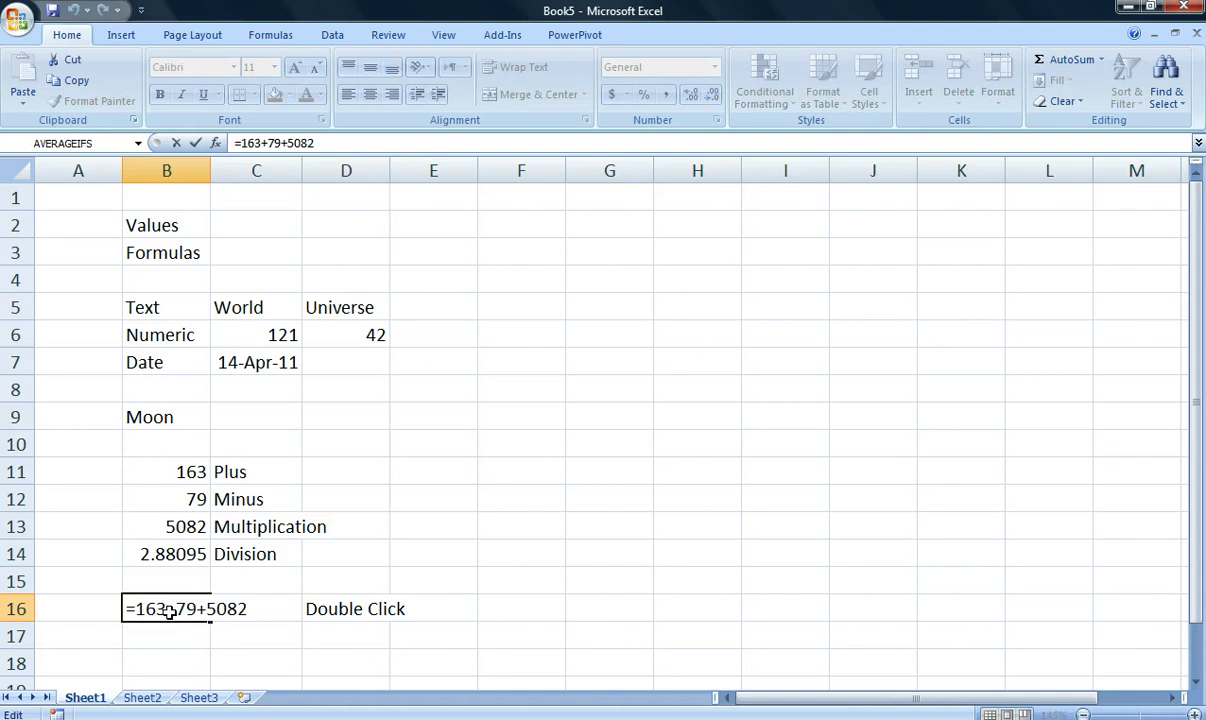
key("Escape")
left_click(198, 656)
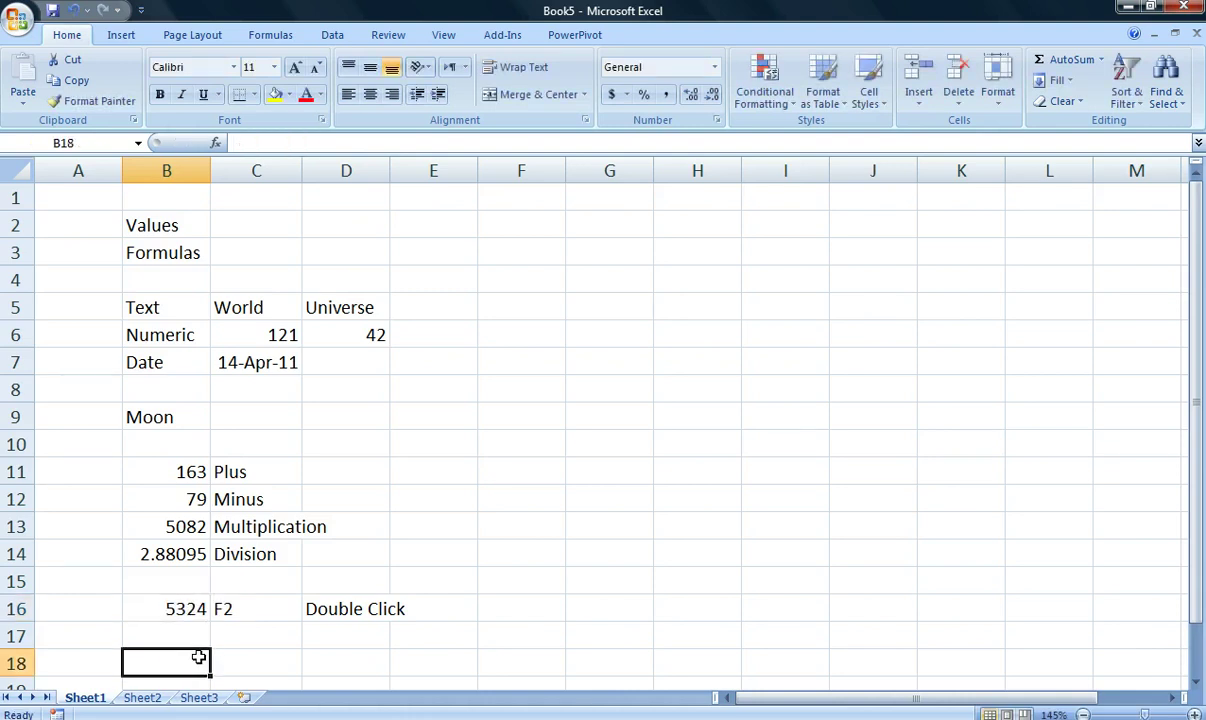
key("Down")
key("Down")
key("Down")
key("Down")
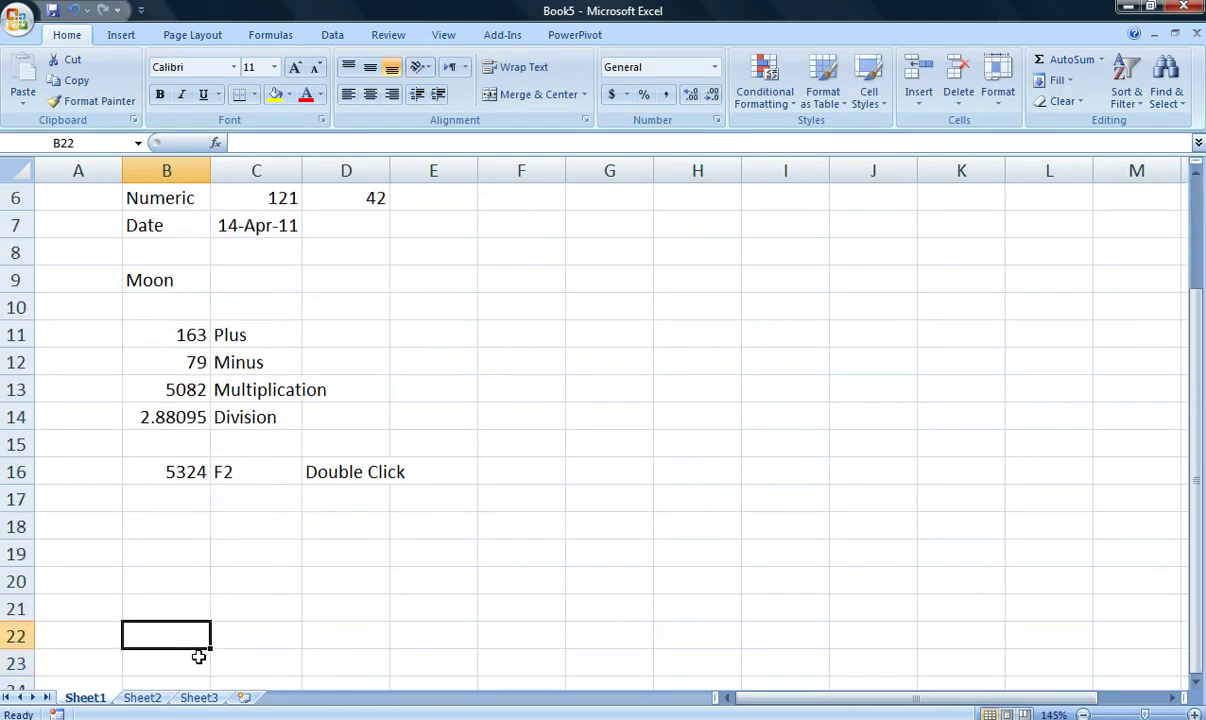
key("Up")
key("Down")
key("Down")
key("Down")
key("Down")
key("Down")
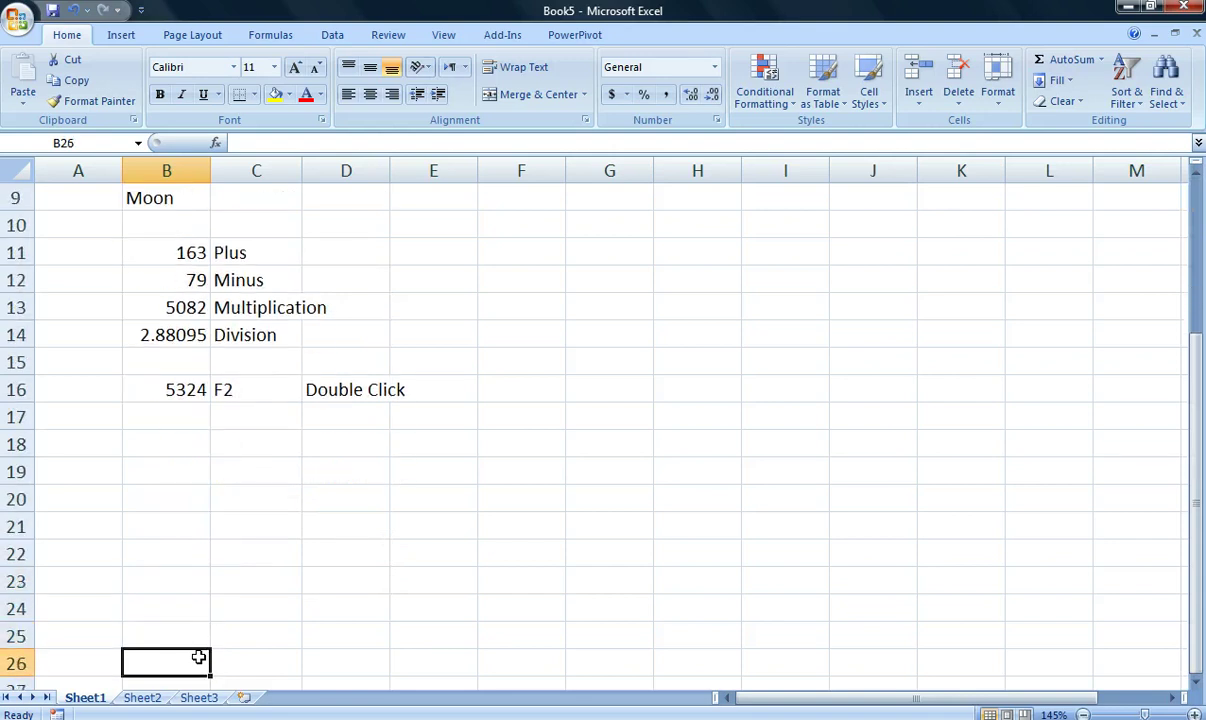
Replace the addition formula in cell B11 with the typed number 173.
key("Up")
key("Up")
key("Up")
key("Up")
key("Up")
key("Up")
key("Up")
key("Up")
key("Up")
key("Up")
key("Up")
key("Up")
key("Up")
key("Up")
key("Up")
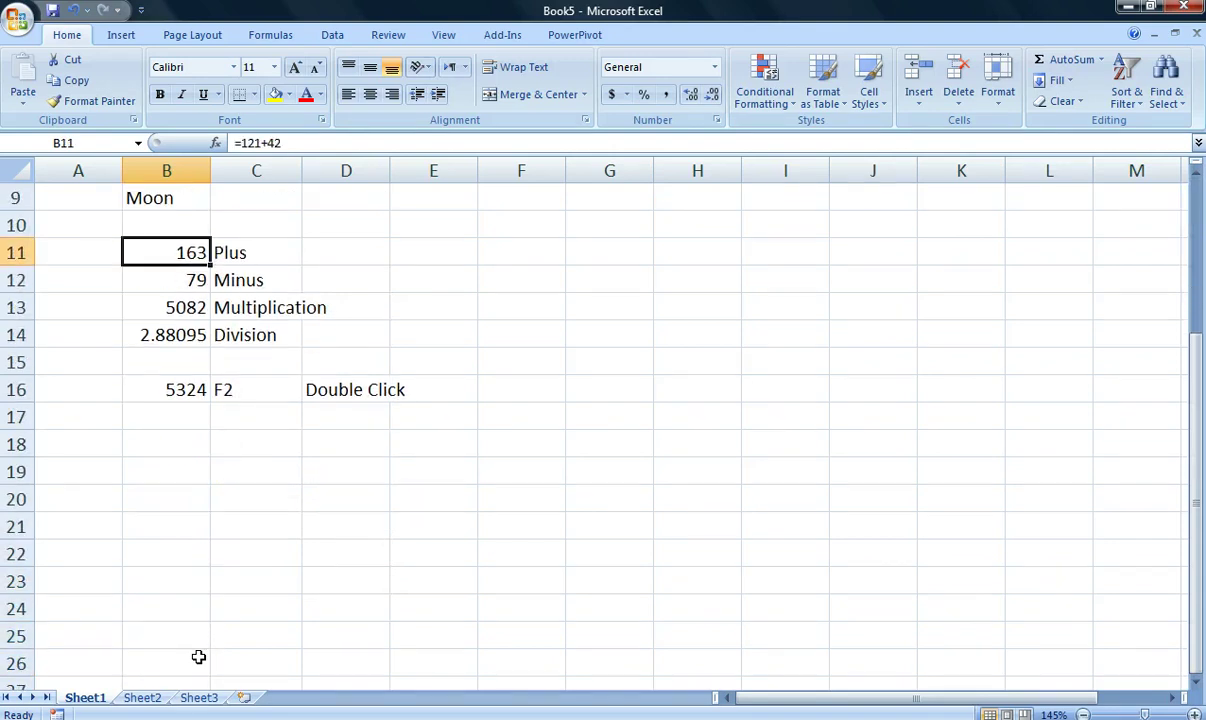
type("173")
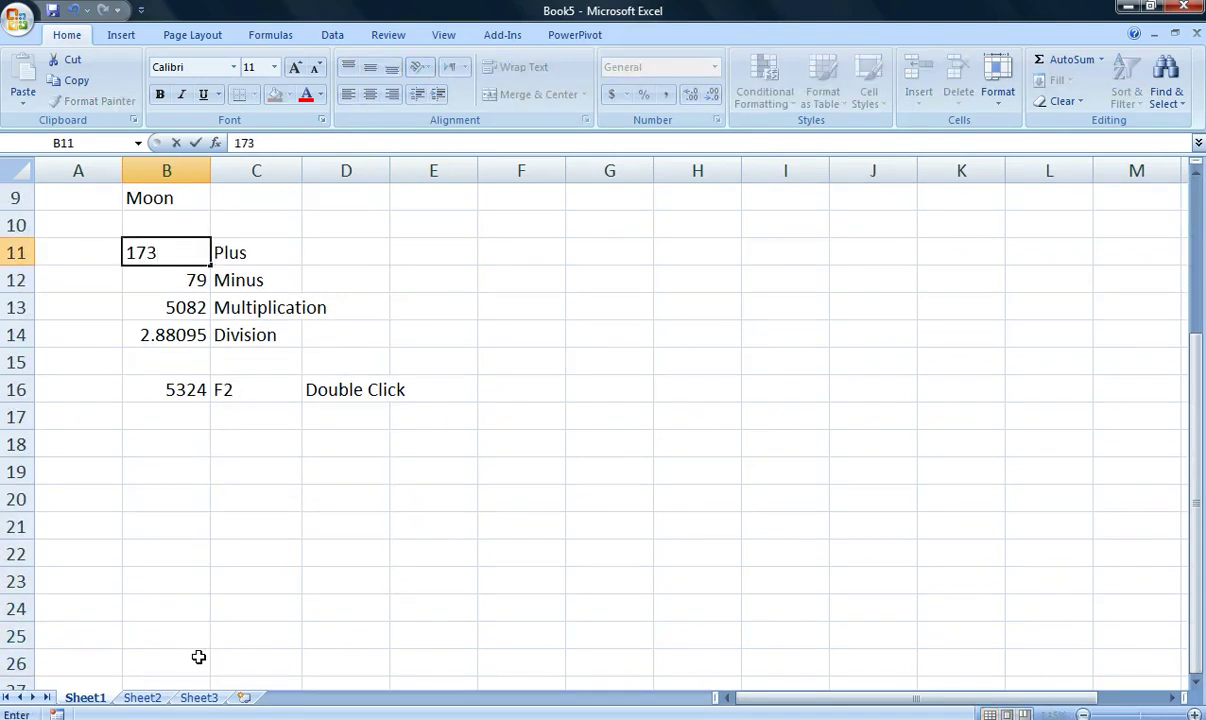
key("Return")
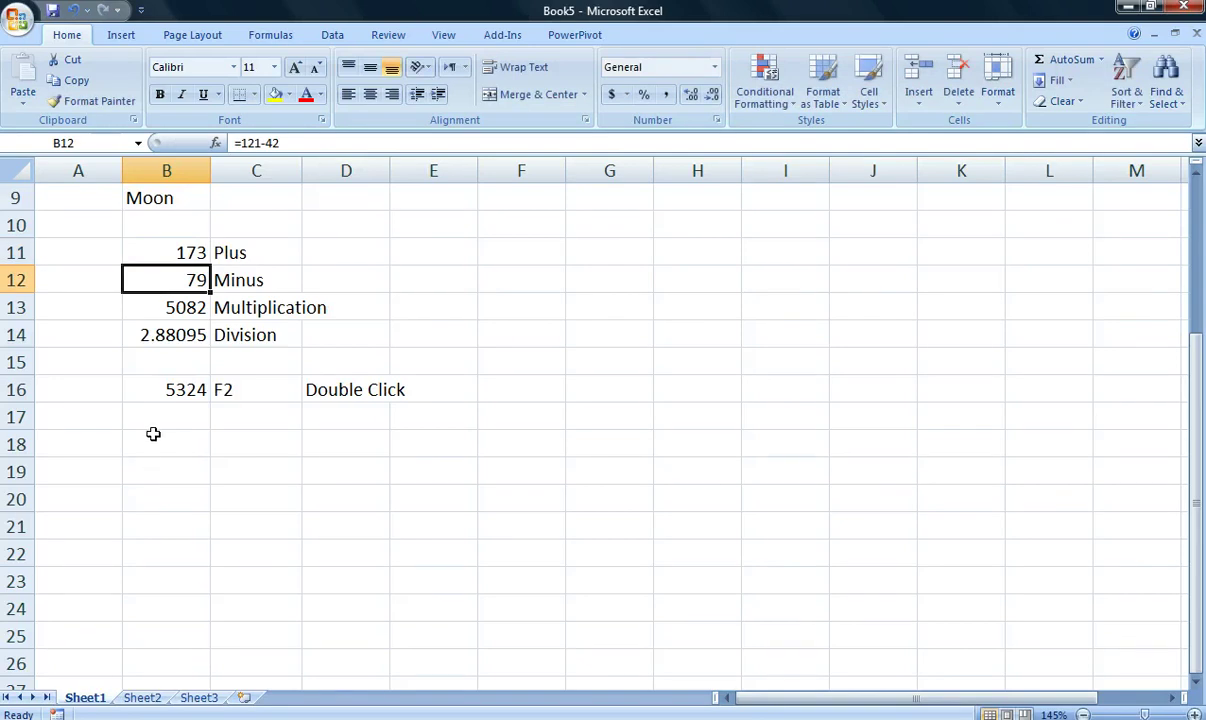
Examine the formula in B16 to check whether it refers to B11 or holds typed numbers.
left_click(168, 389)
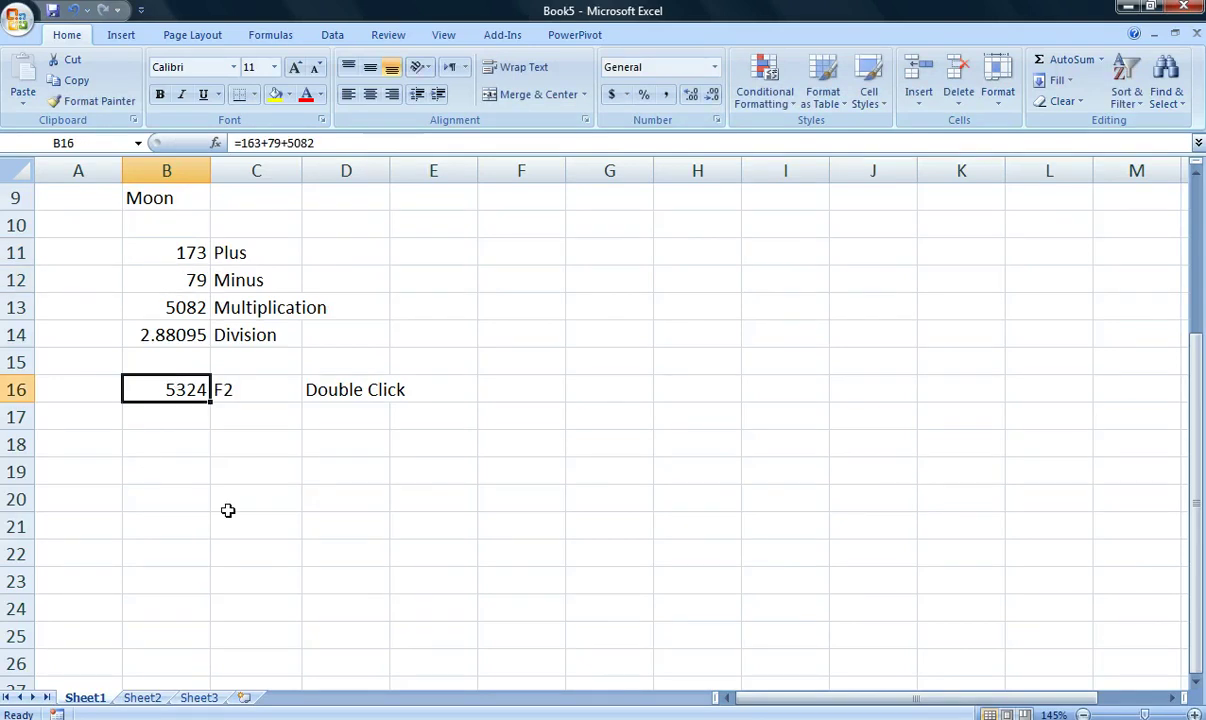
key("F2")
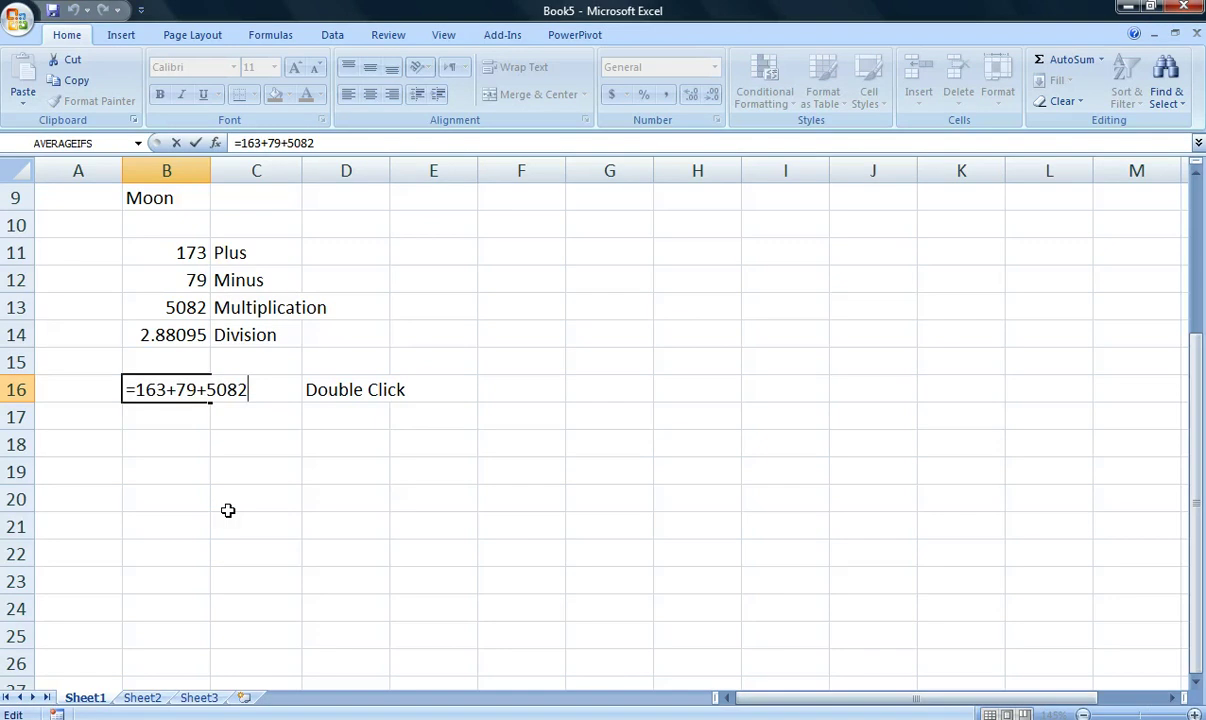
key("Escape")
Enter the numbers 121, 42 and 53 in cells B18, B19 and B20.
key("Down")
key("Down")
key("Down")
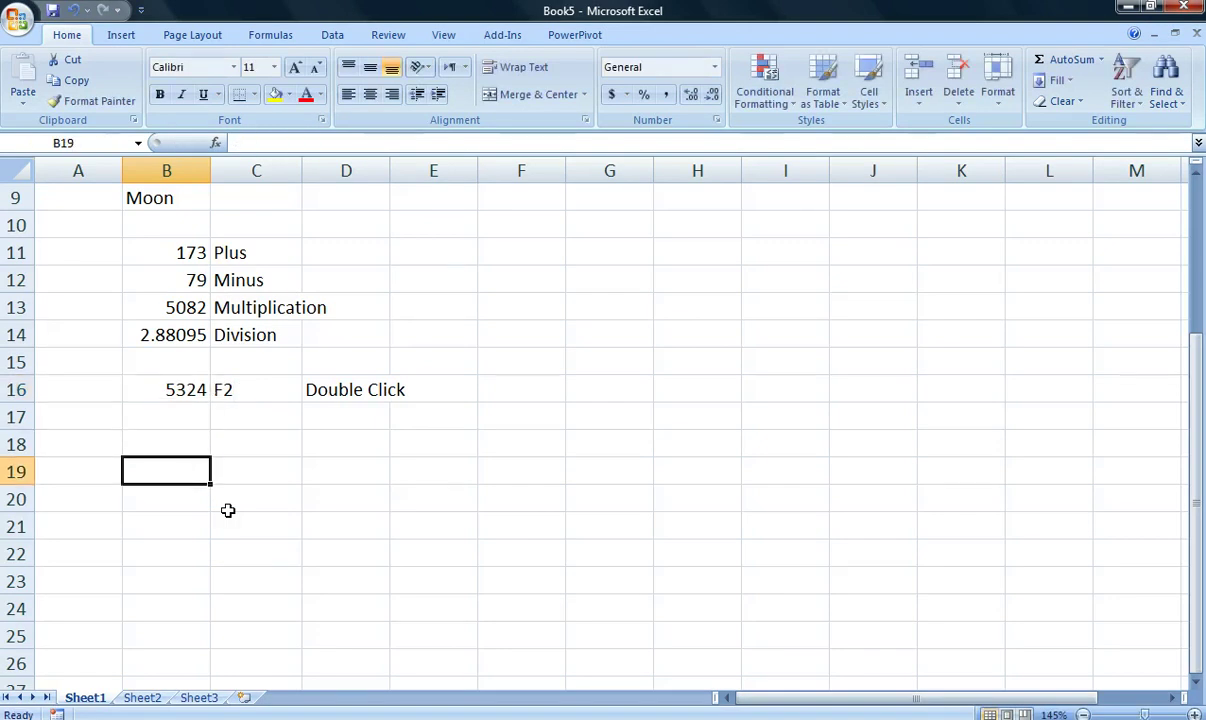
key("Up")
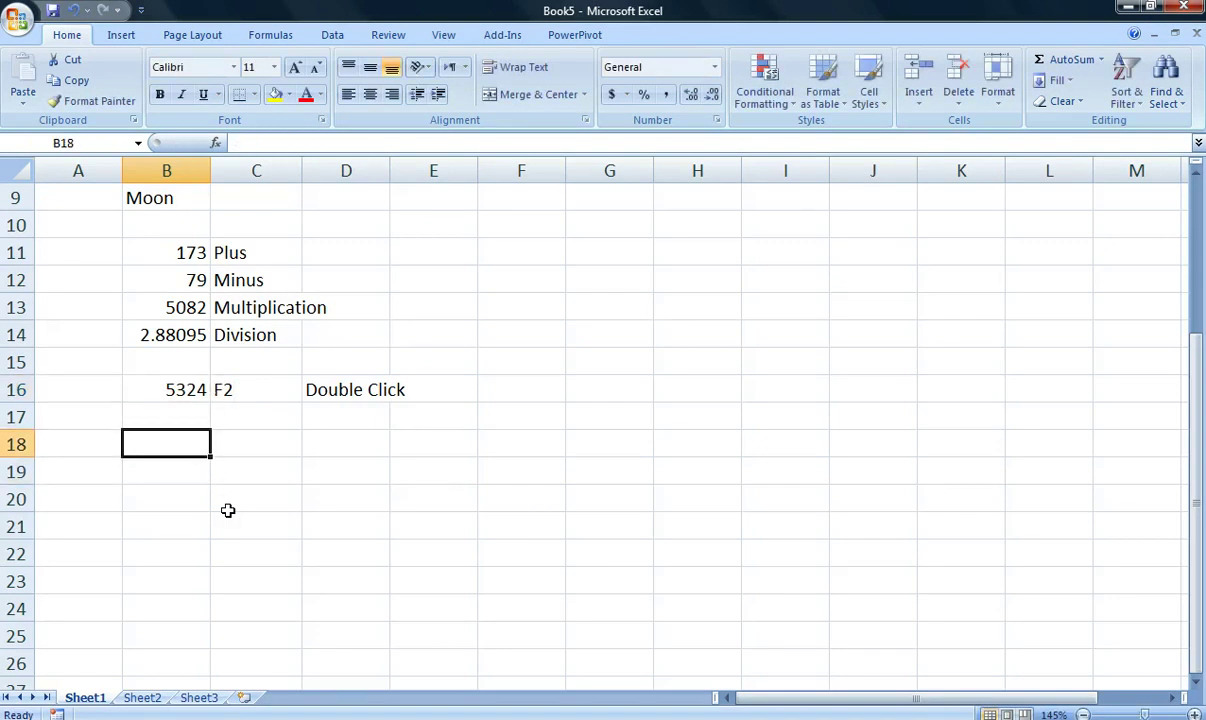
type("121")
key("Return")
type("42")
key("Return")
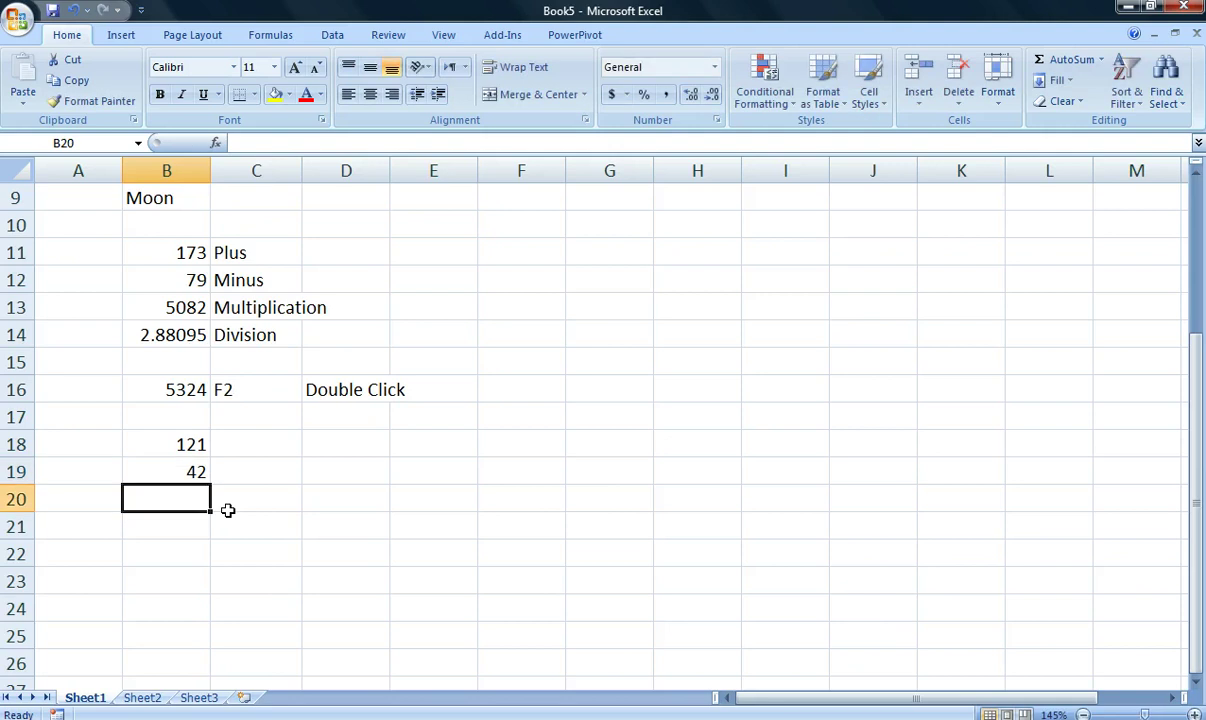
type("53")
key("Return")
Enter the formula =B18+B19+B20 in cell B22, adding the three numbers by cell reference.
key("Return")
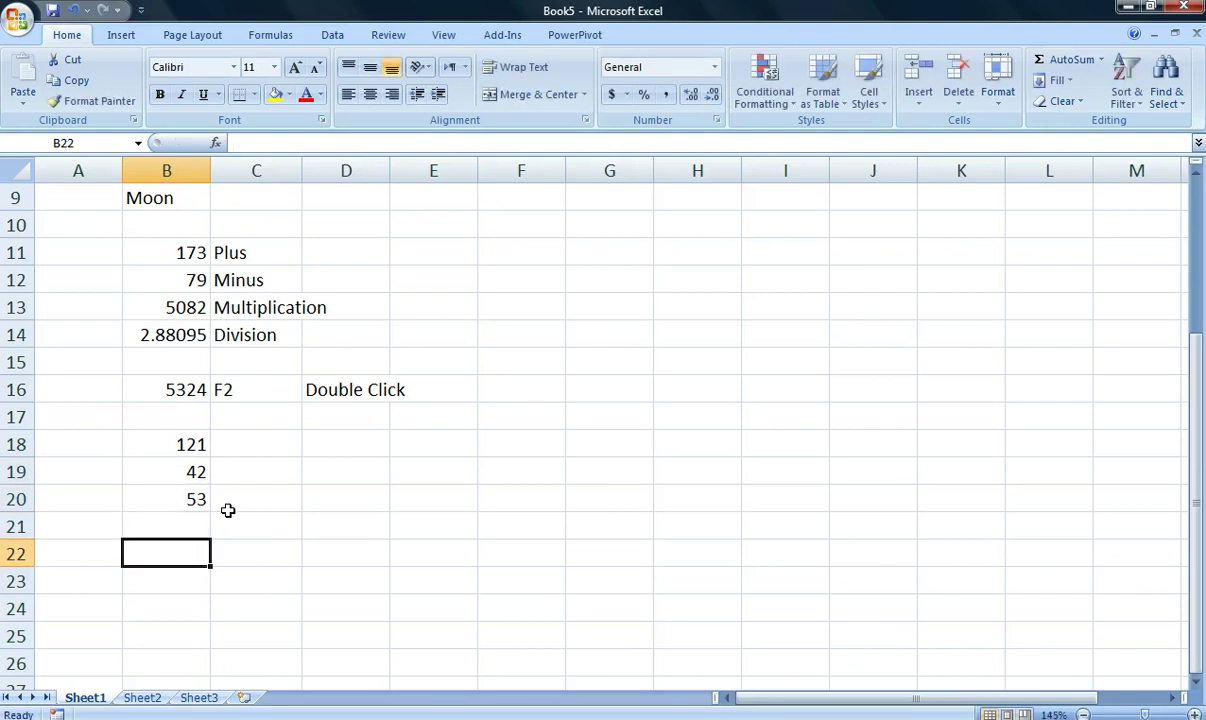
type("=")
key("Up")
key("Up")
key("Up")
key("Up")
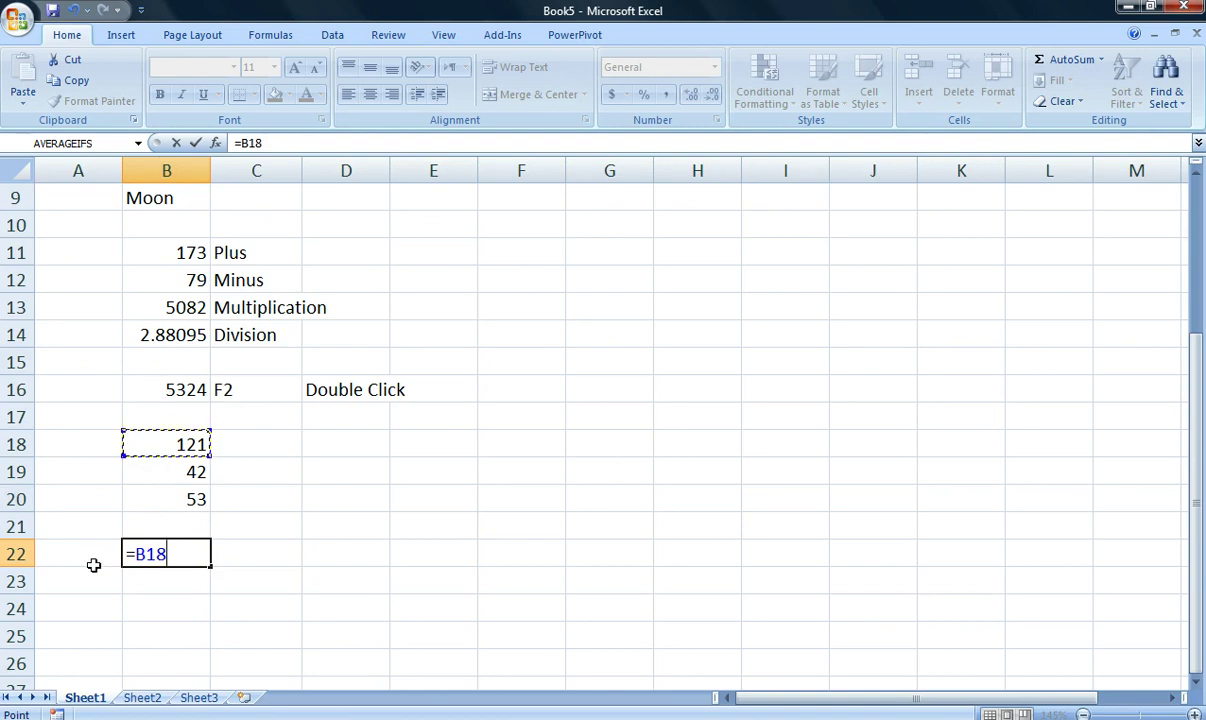
type("+")
key("Up")
key("Up")
key("Up")
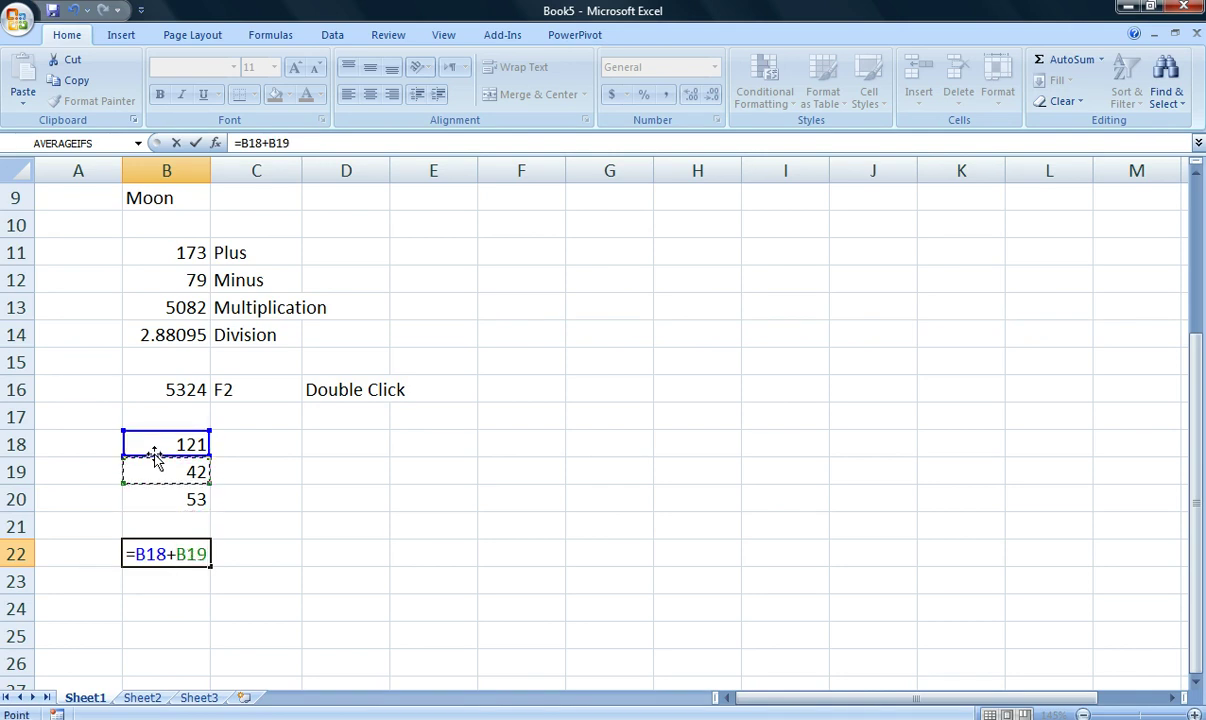
type("+")
key("Up")
key("Up")
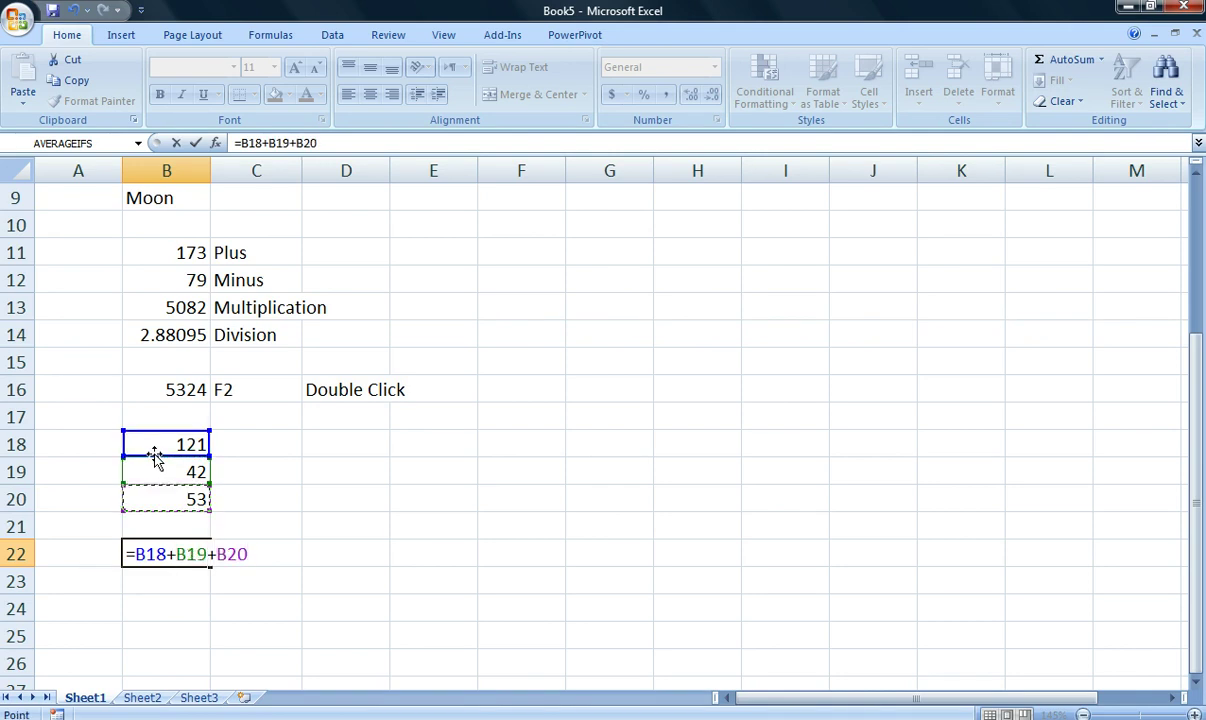
key("Return")
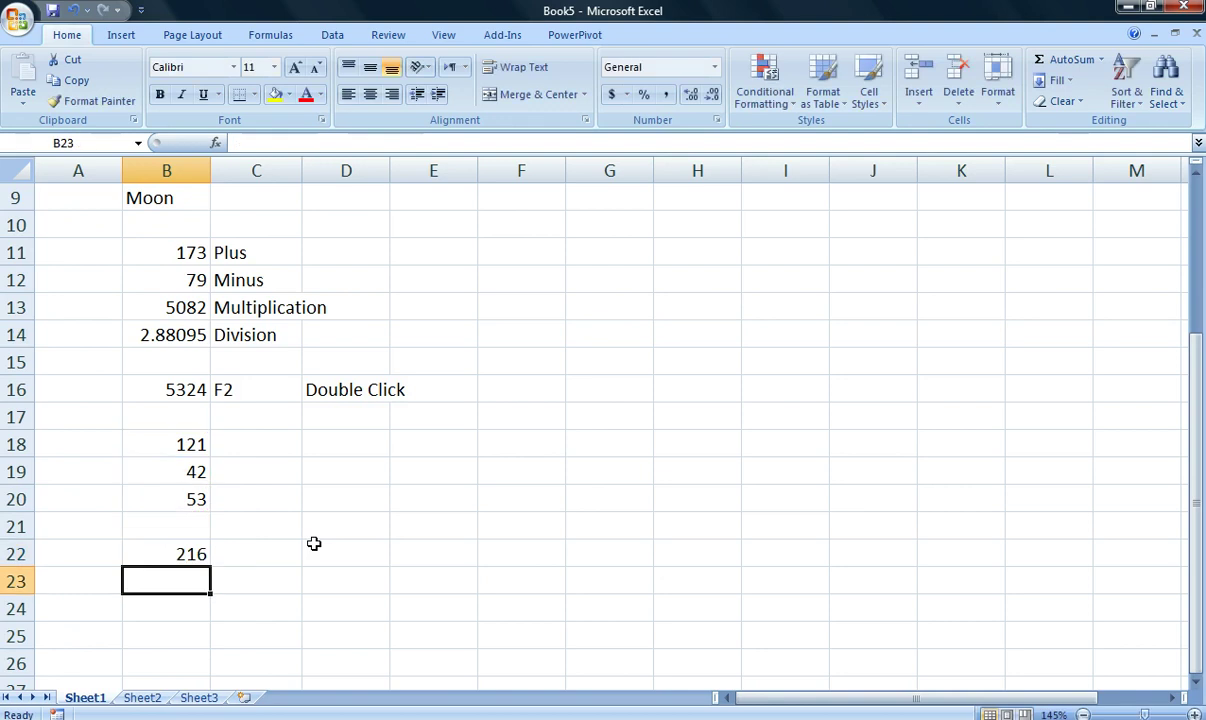
Change the number in B19 to 45 and the number in B20 to 55.
key("Up")
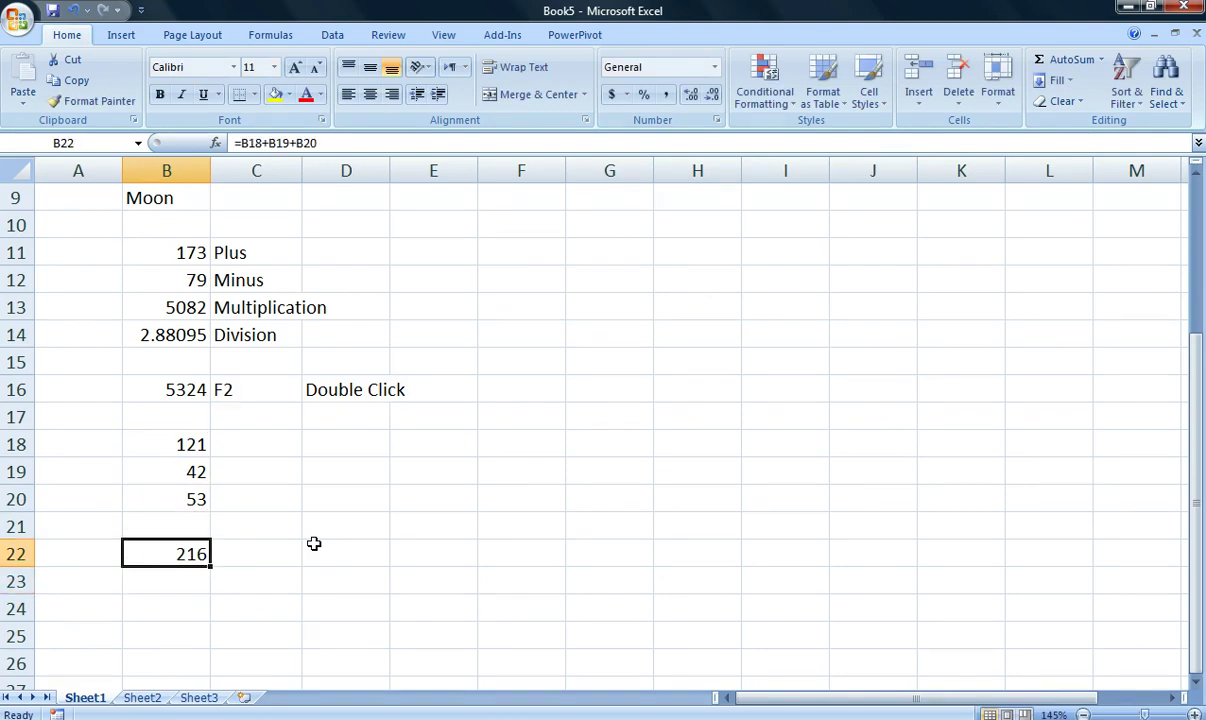
key("Up")
key("Up")
key("Up")
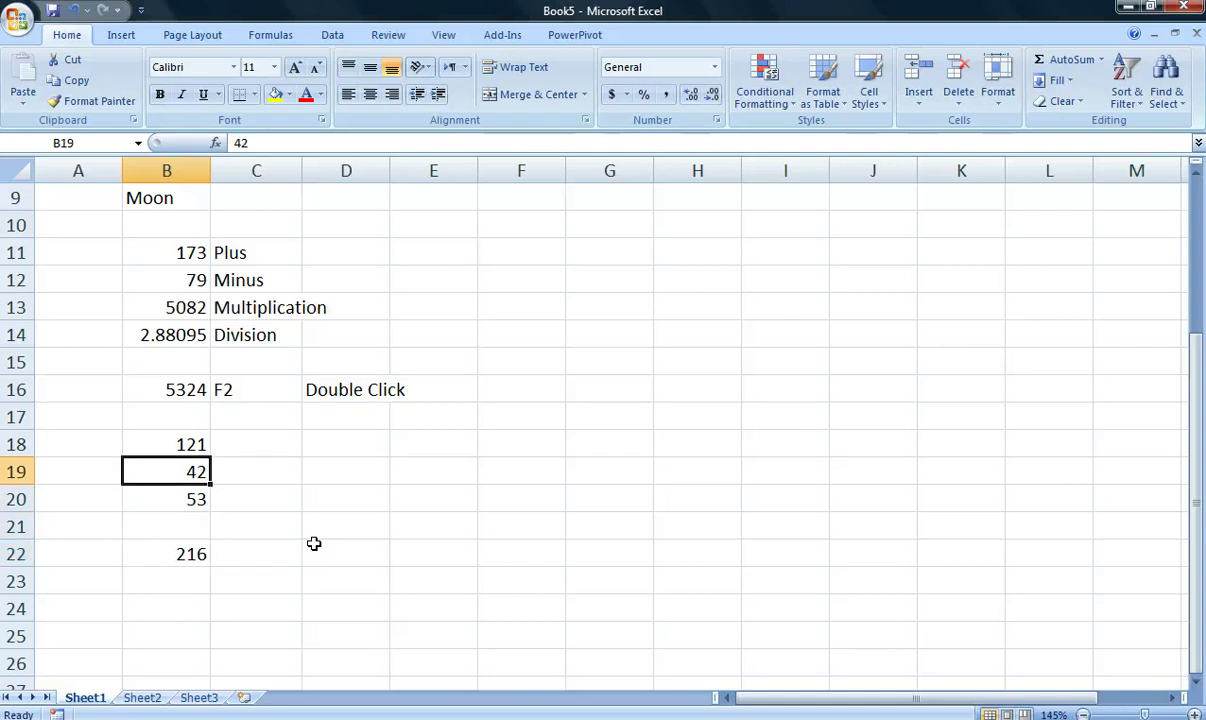
type("45")
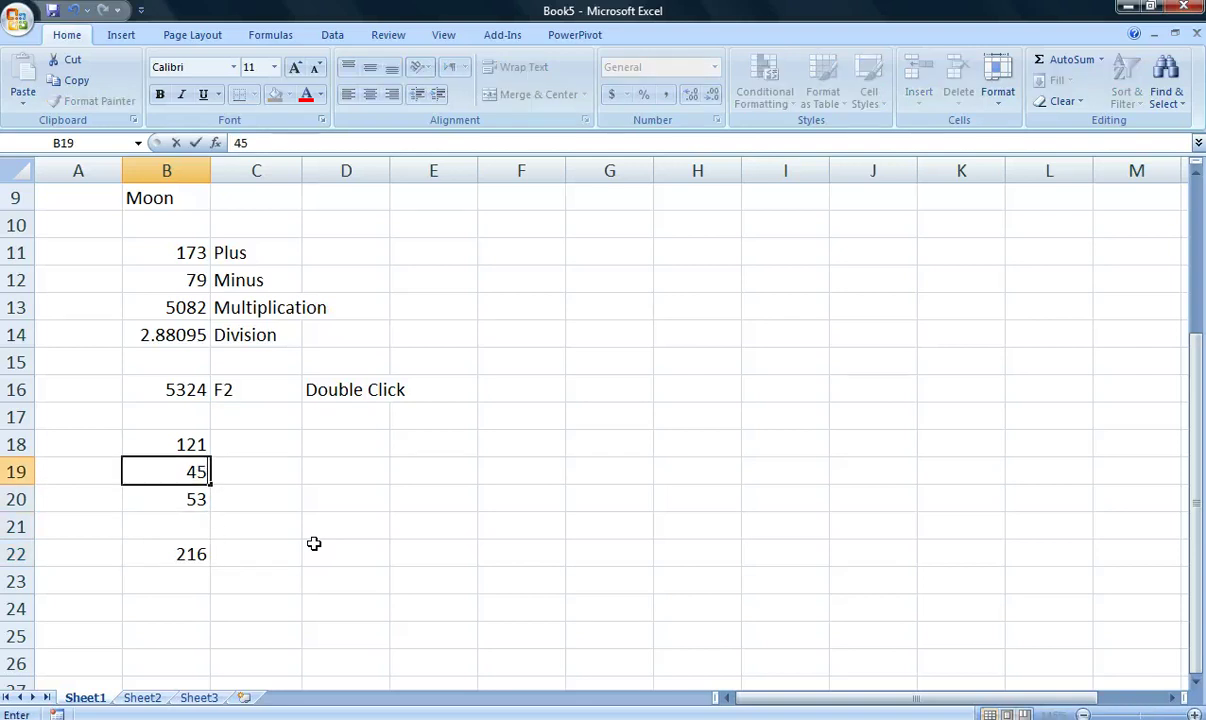
key("Return")
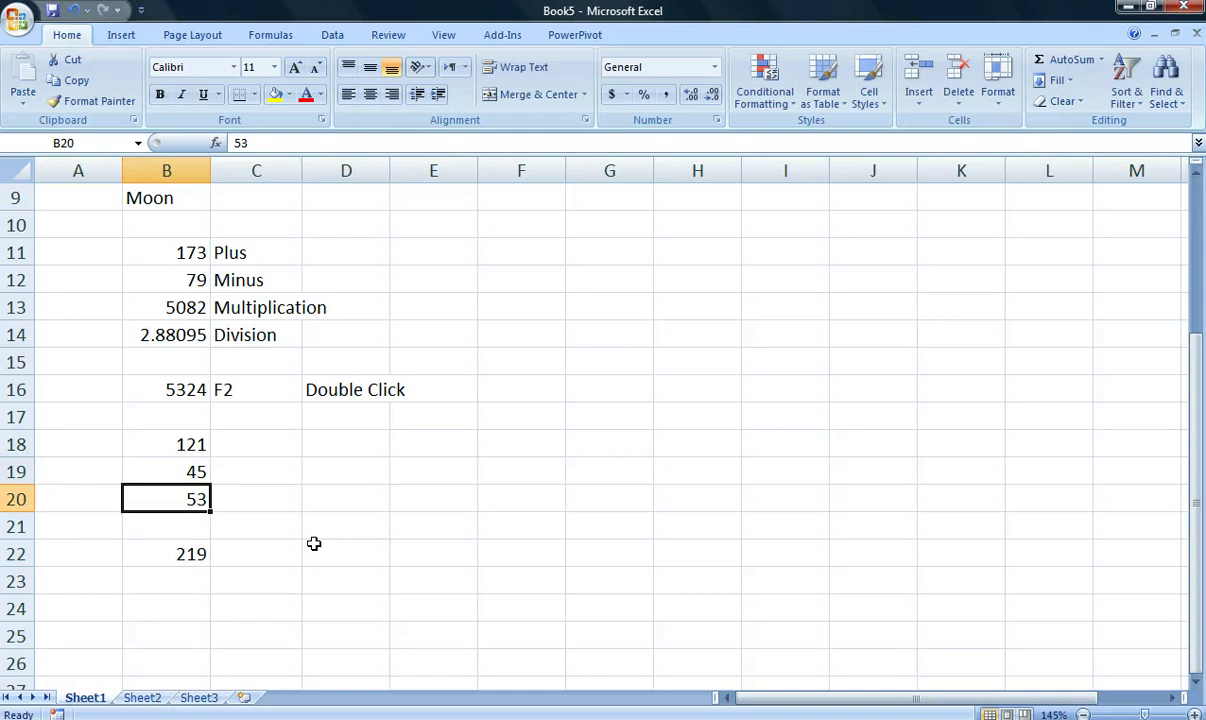
type("55")
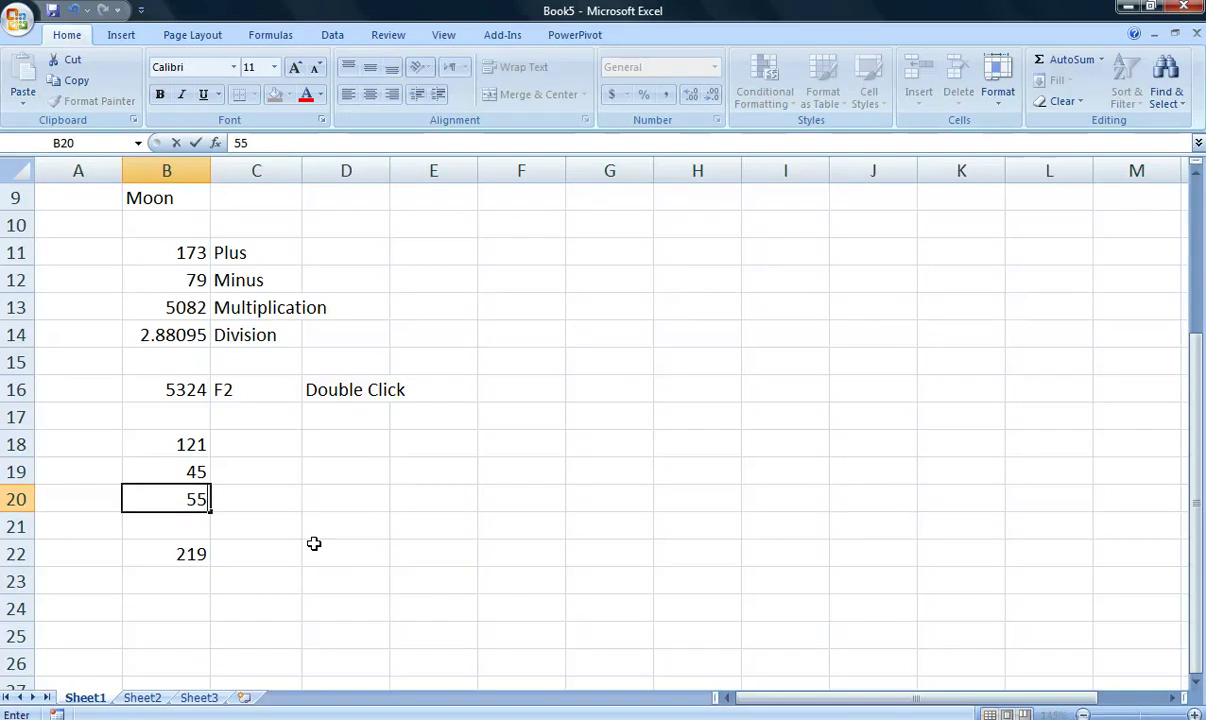
key("Return")
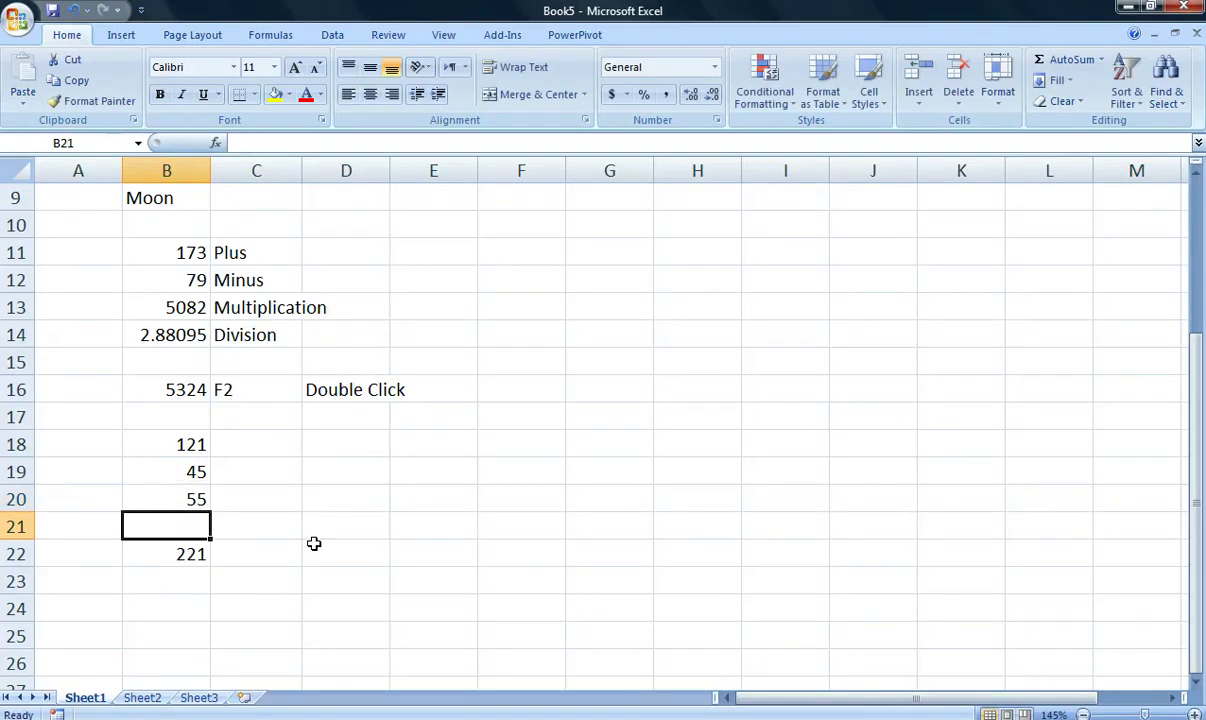